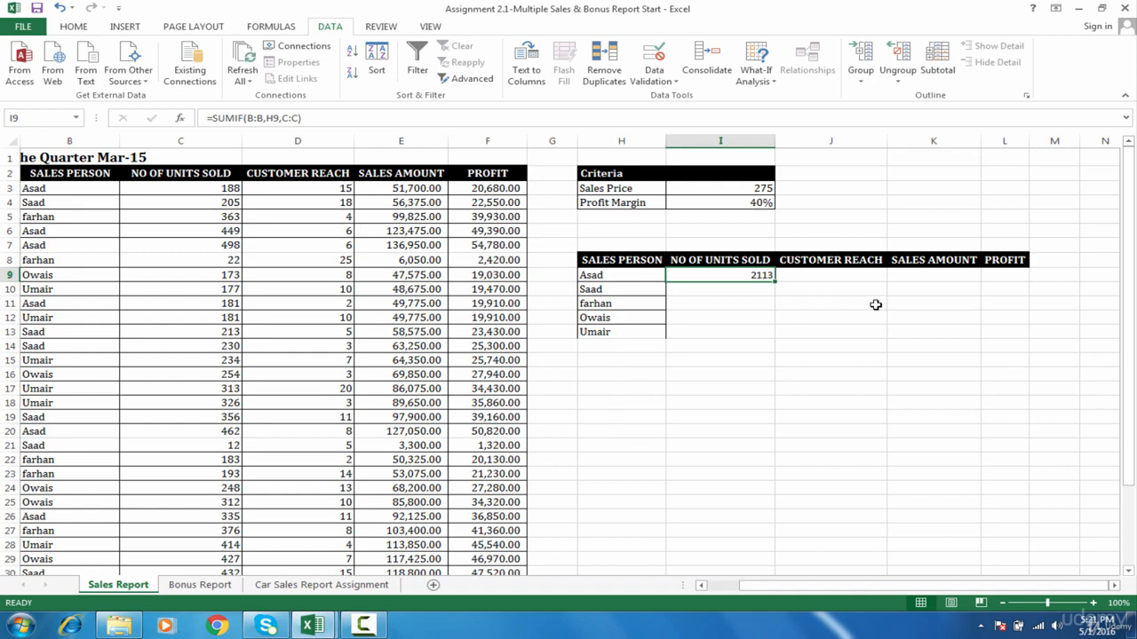
# Step: Fill the SUMIF formula from I9 across to L9 and down through row 13 of the sales person summary
pyautogui.click(746, 289)
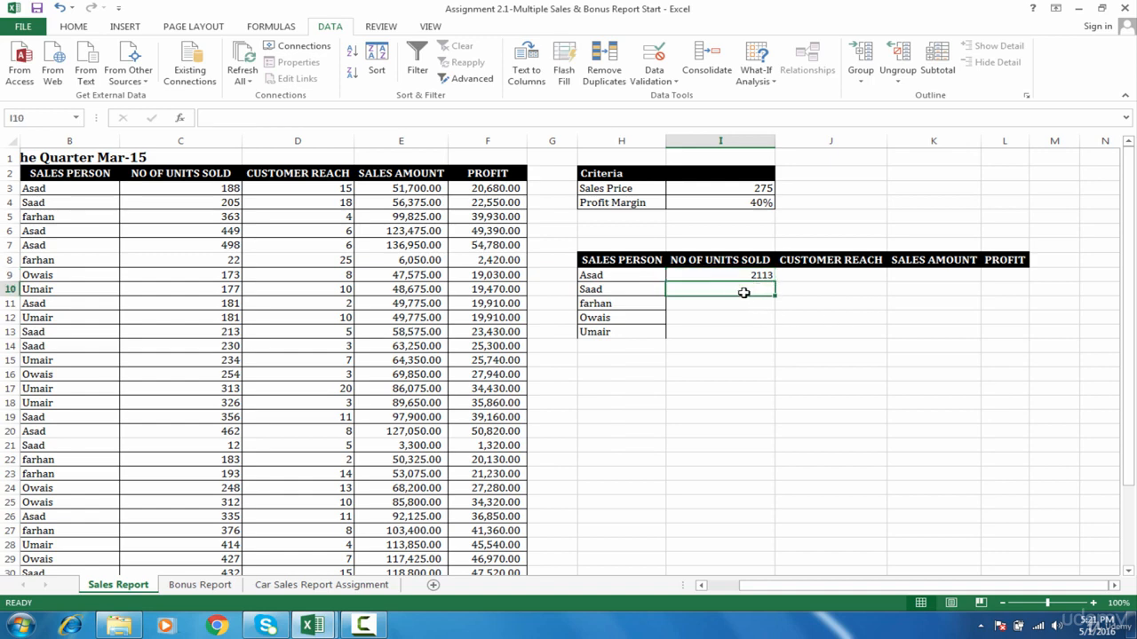
pyautogui.click(738, 305)
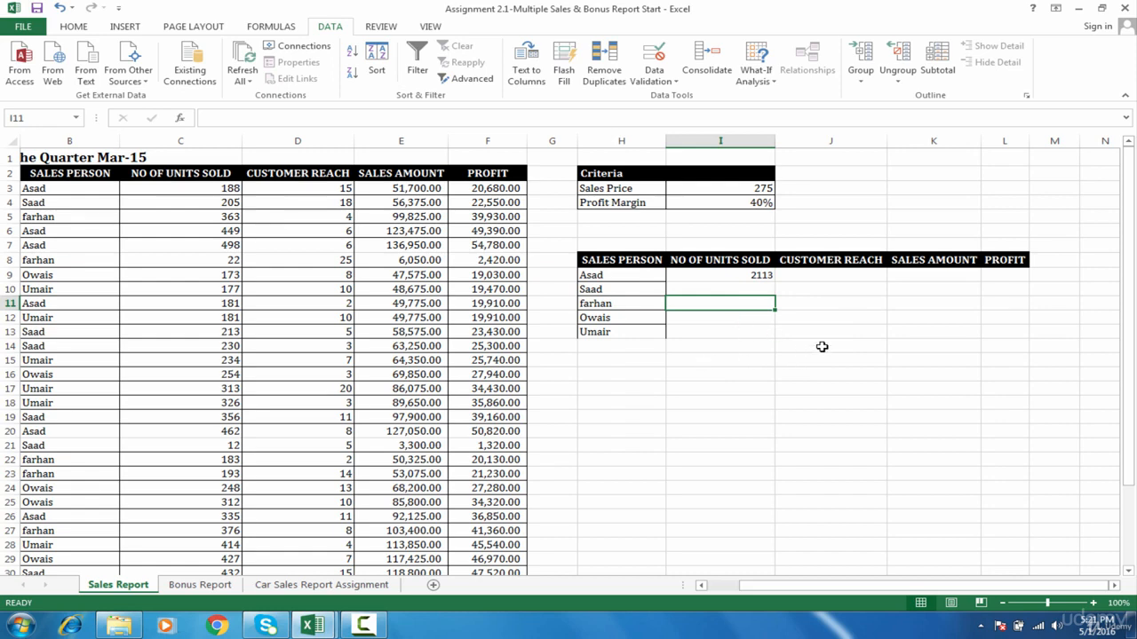
pyautogui.click(854, 275)
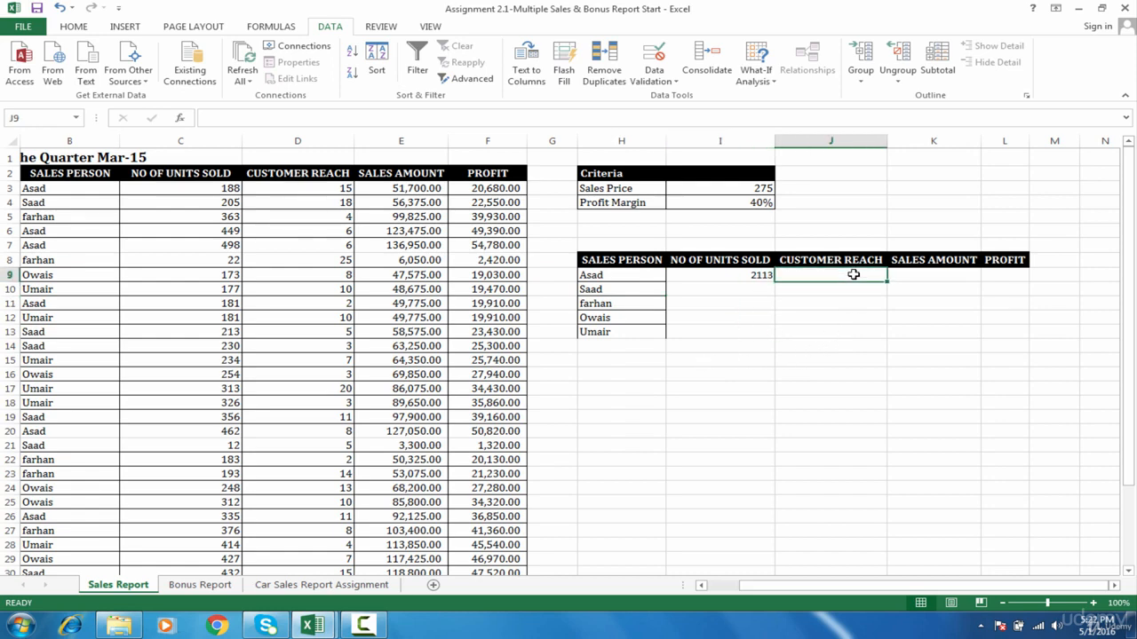
pyautogui.click(763, 276)
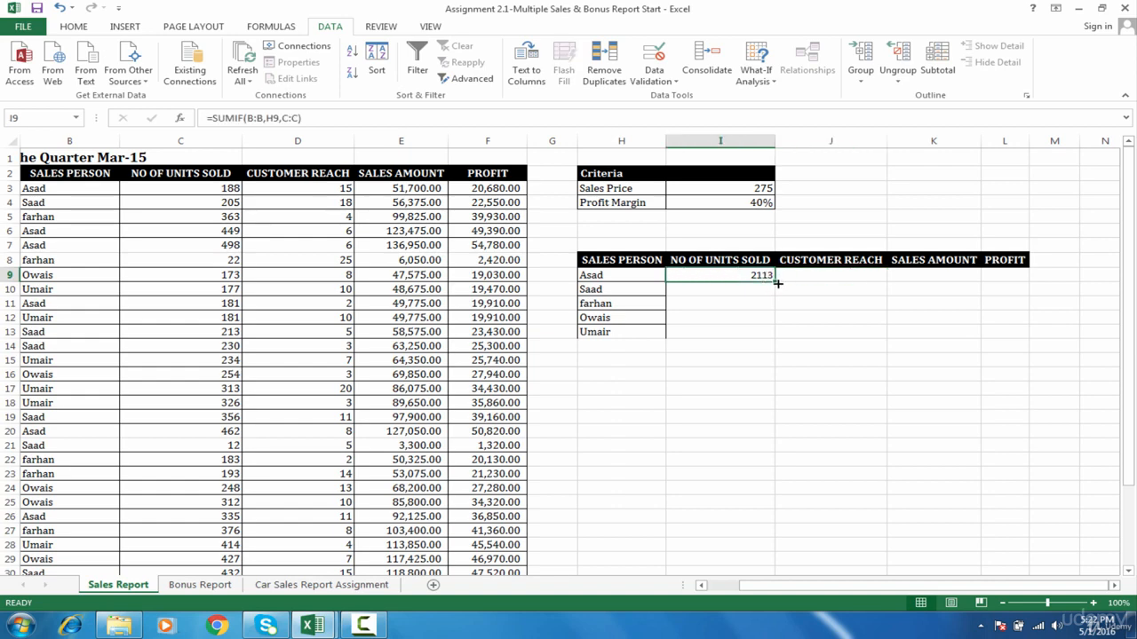
pyautogui.moveTo(778, 283); pyautogui.dragTo(1016, 284)
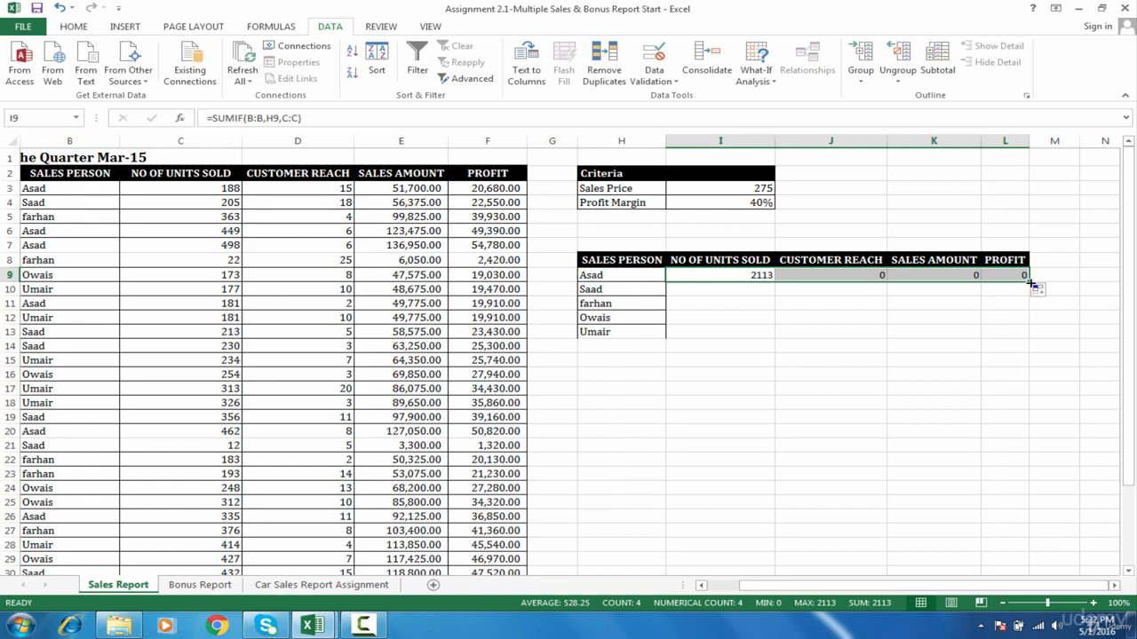
pyautogui.doubleClick(1028, 282)
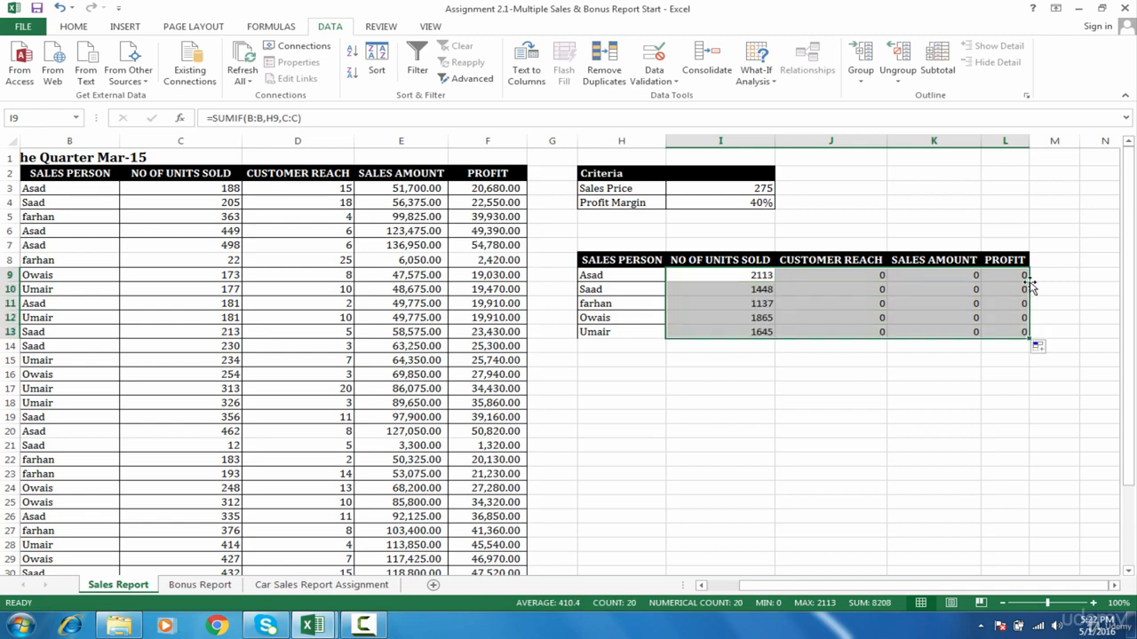
pyautogui.moveTo(744, 279); pyautogui.dragTo(746, 331)
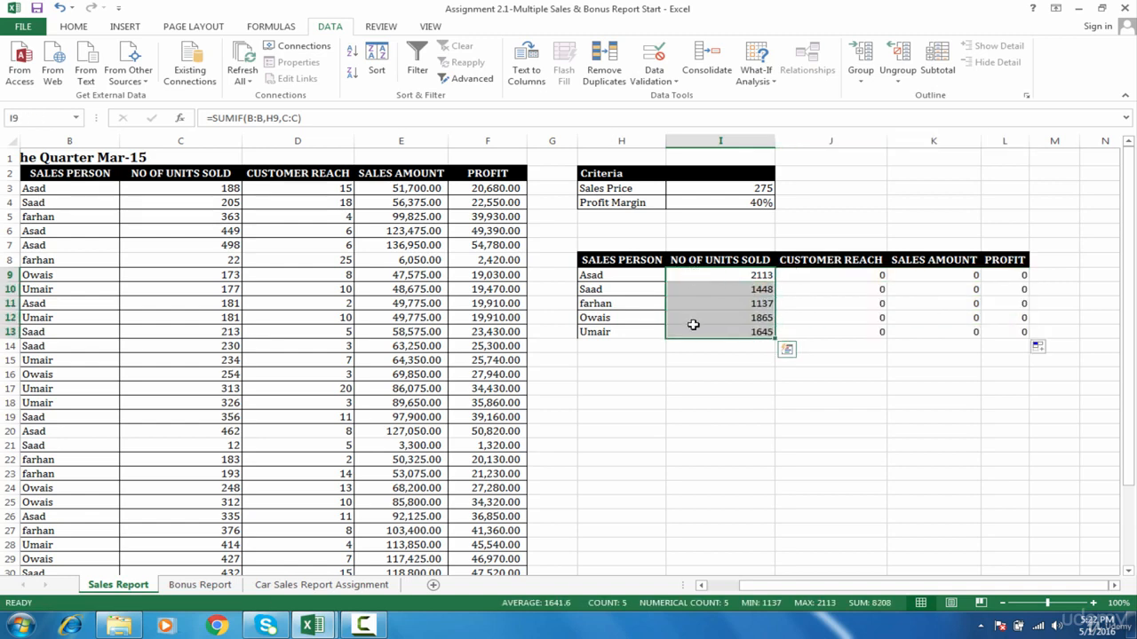
# Step: Clear the filled formulas from cells I10:L13 of the summary table
pyautogui.click(761, 289)
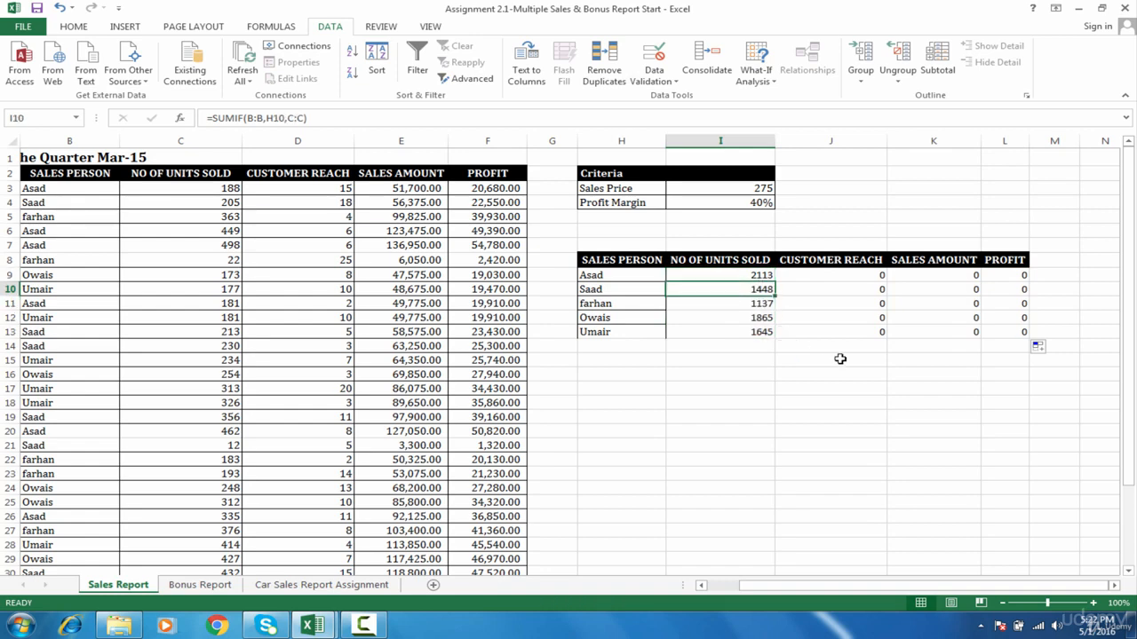
pyautogui.hotkey('ctrl', 'shift', 'Right')
pyautogui.hotkey('ctrl', 'shift', 'Down')
pyautogui.press('Delete')
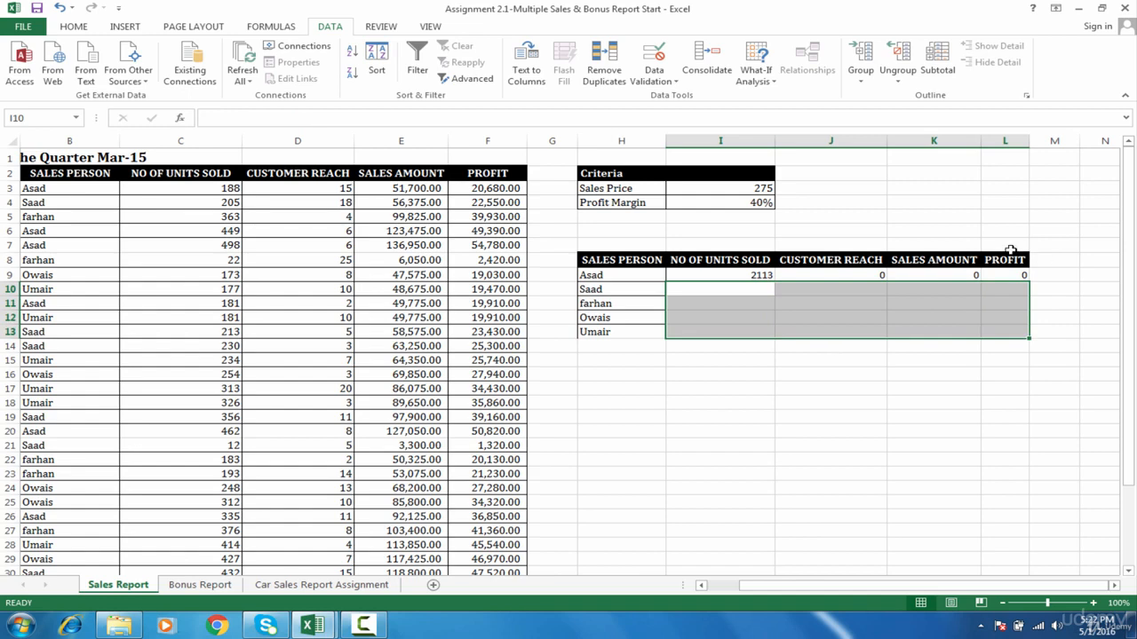
# Step: Clear the copied formulas from J9:L9, keeping only the number of units sold in I9
pyautogui.click(867, 275)
pyautogui.hotkey('shift', 'Right')
pyautogui.hotkey('shift', 'Right')
pyautogui.hotkey('shift', 'Right')
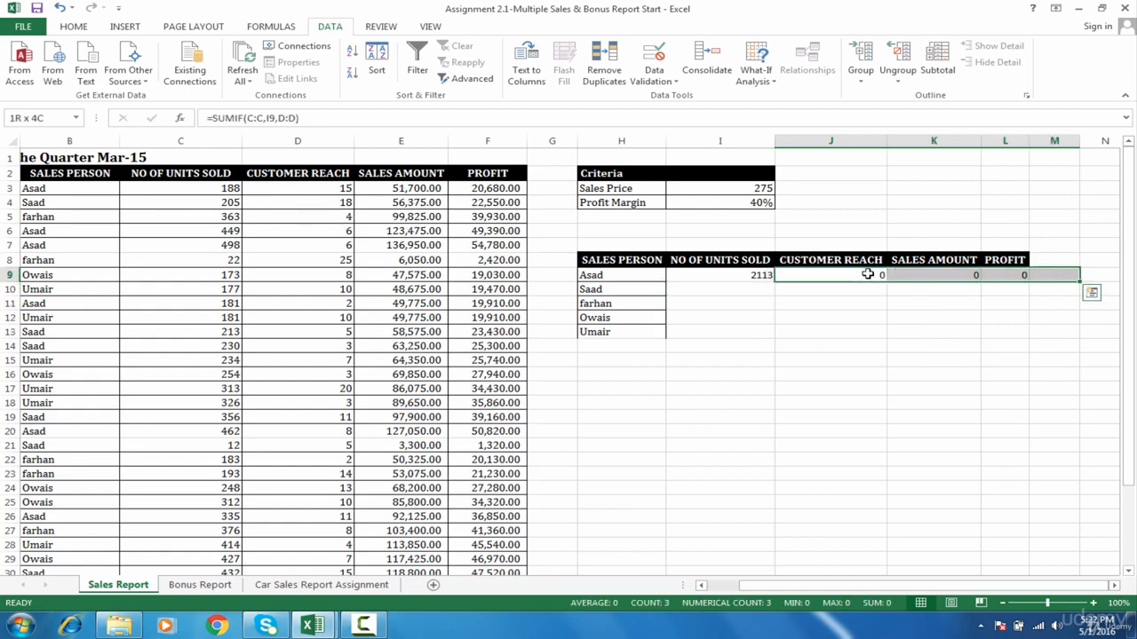
pyautogui.hotkey('shift', 'Left')
pyautogui.press('Delete')
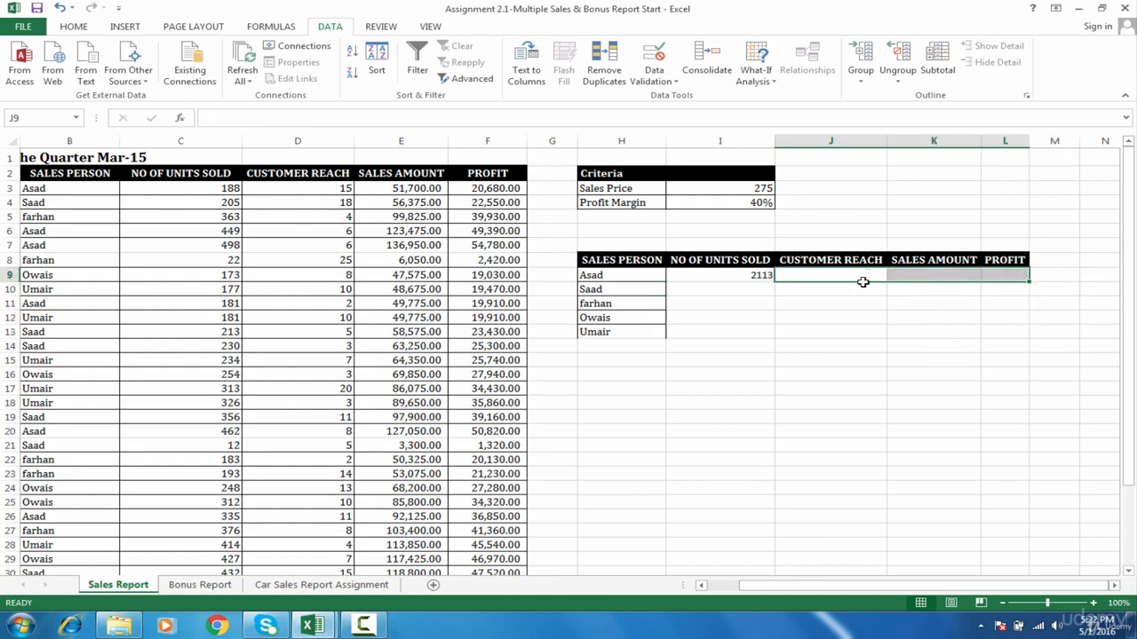
# Step: Below the summary table, enter $ in cell I15 and its meaning, Fixed, in cell J15
pyautogui.click(704, 361)
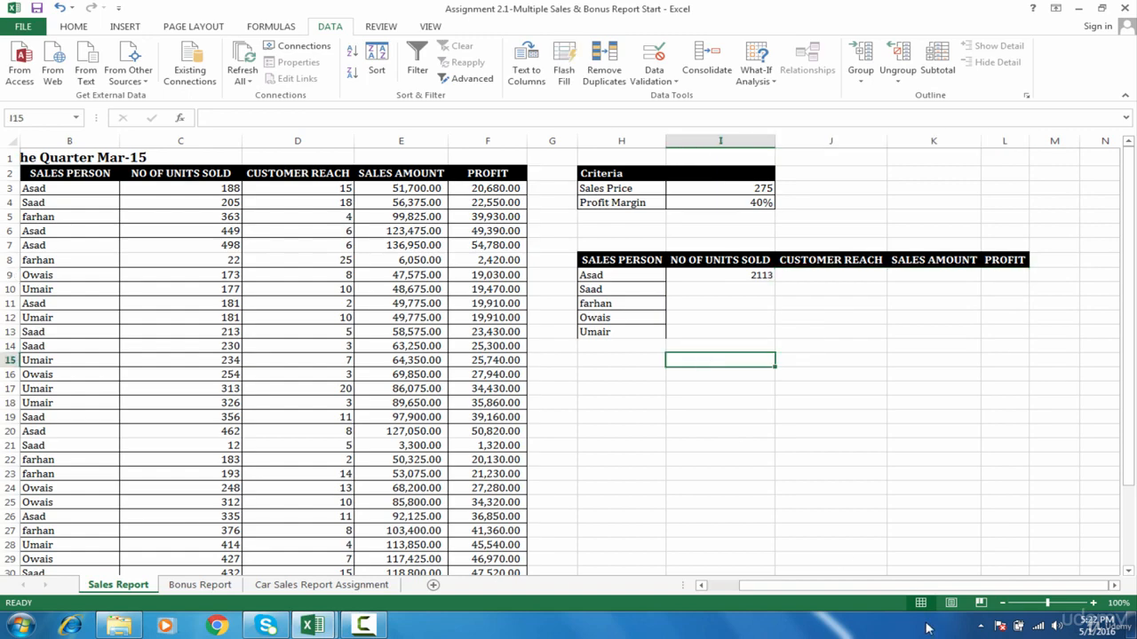
pyautogui.click(1092, 604)
pyautogui.click(1092, 603)
pyautogui.click(1092, 604)
pyautogui.click(1093, 603)
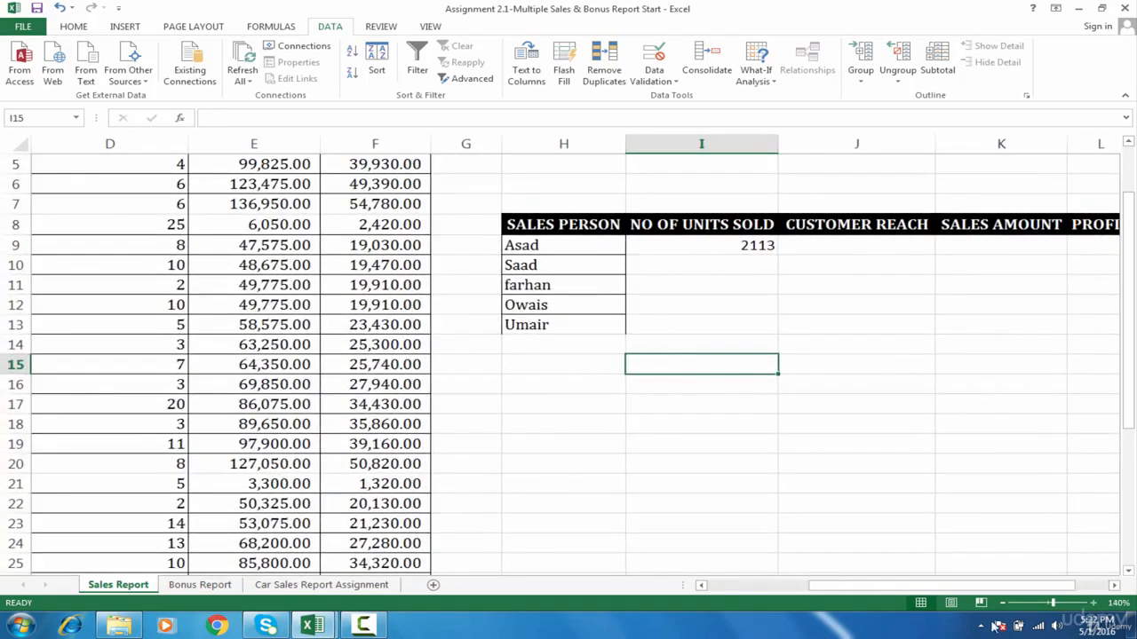
pyautogui.moveTo(888, 585); pyautogui.dragTo(911, 586)
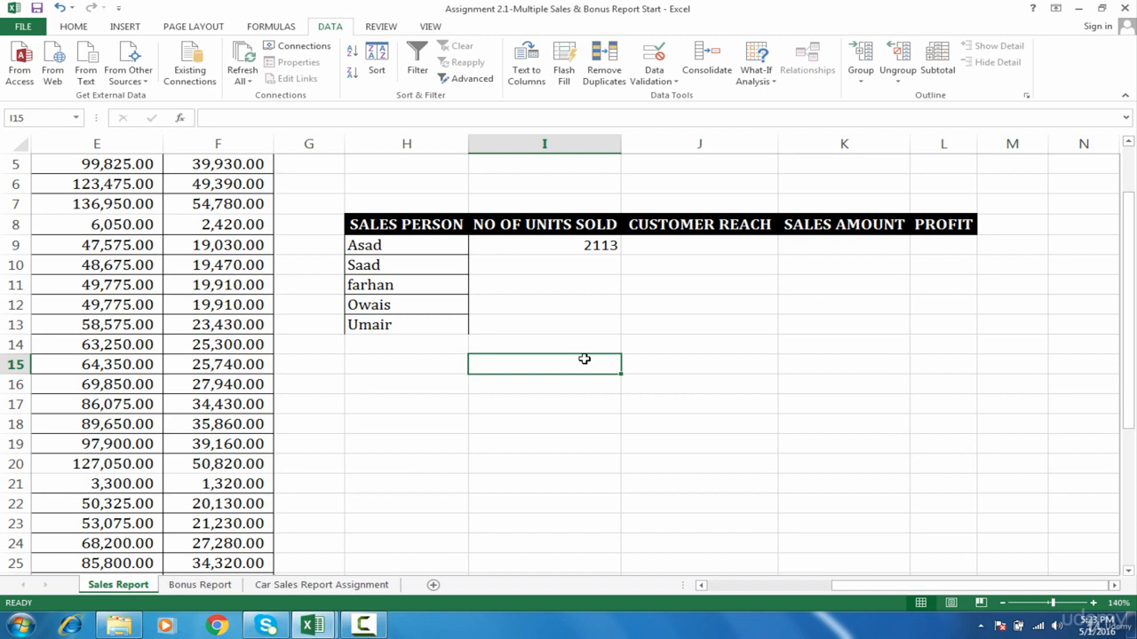
pyautogui.write('$')
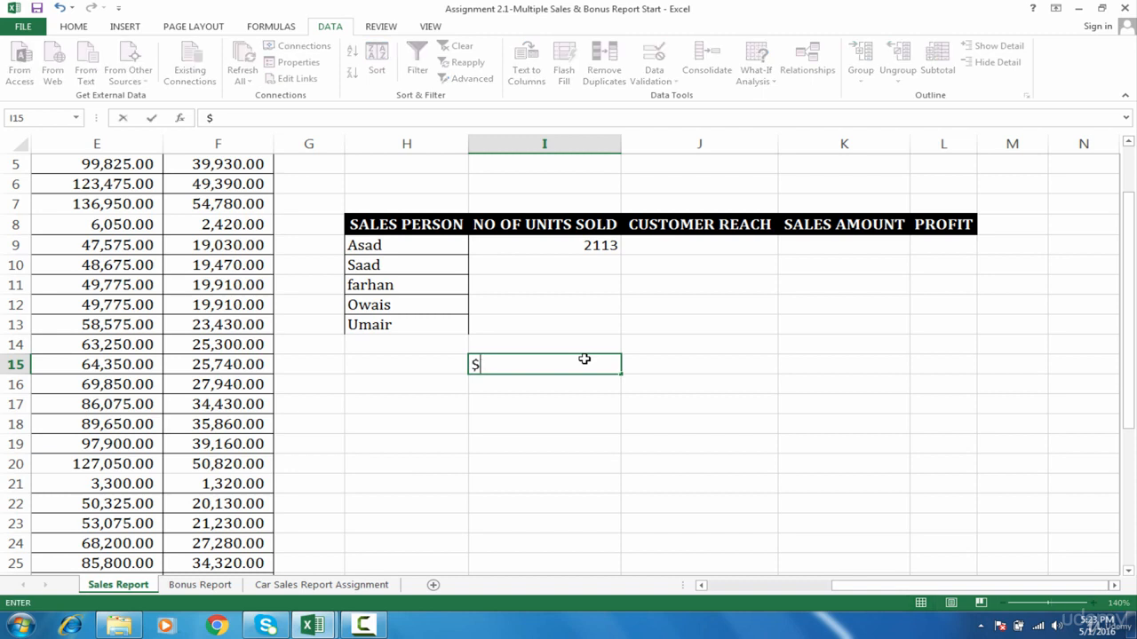
pyautogui.press('Tab')
pyautogui.write('Fixed')
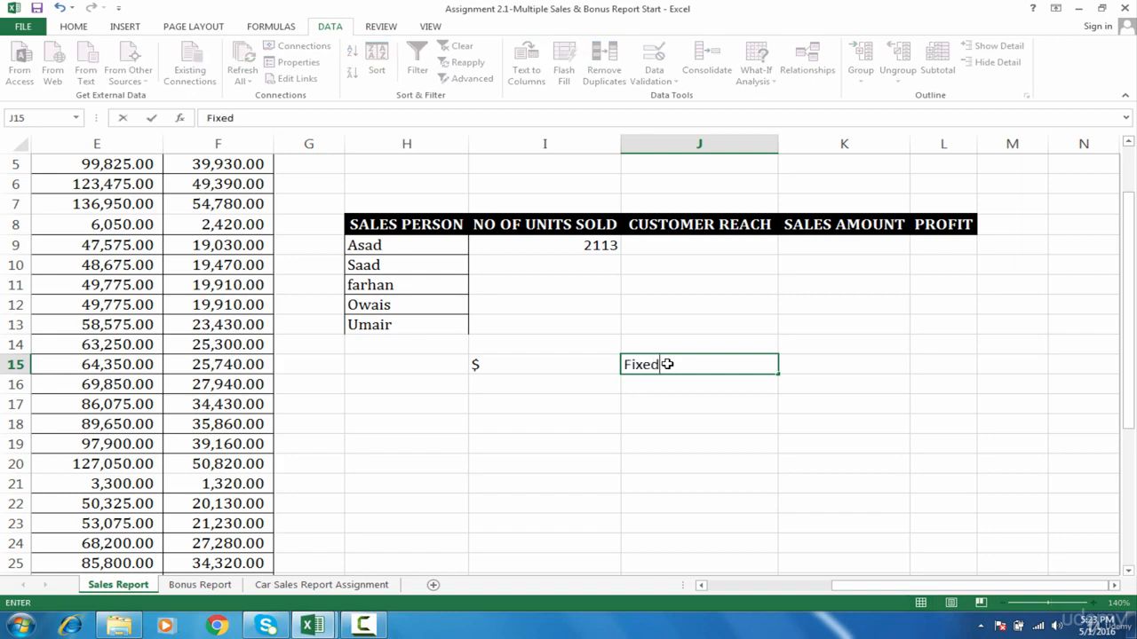
pyautogui.press('Tab')
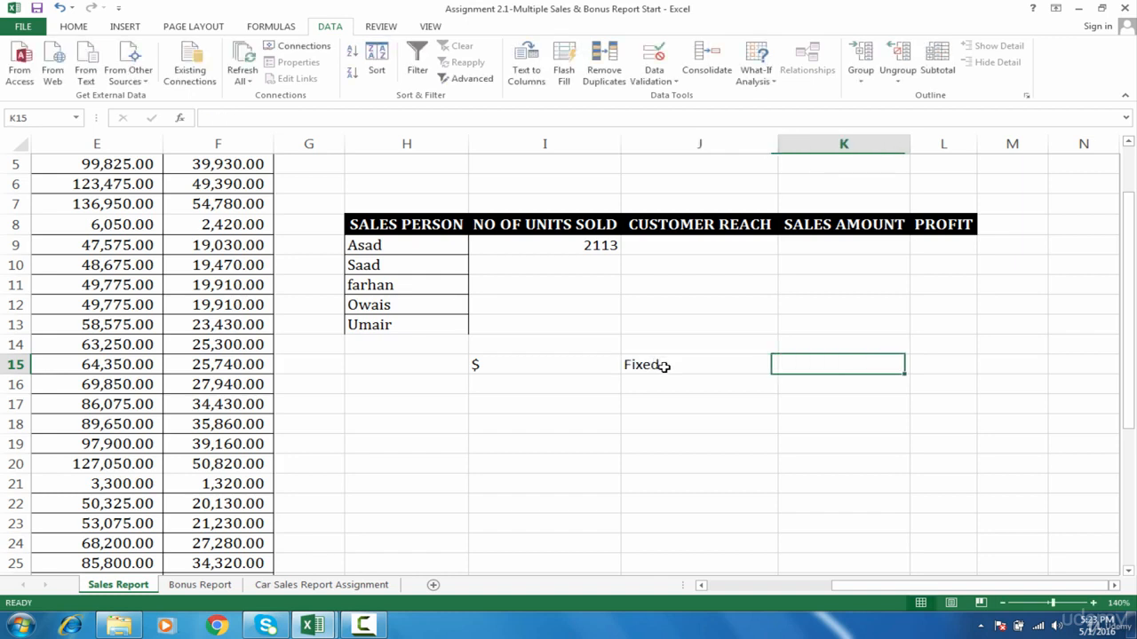
# Step: Enter the sample reference C5 in cell I16, below the $ sign
pyautogui.click(571, 384)
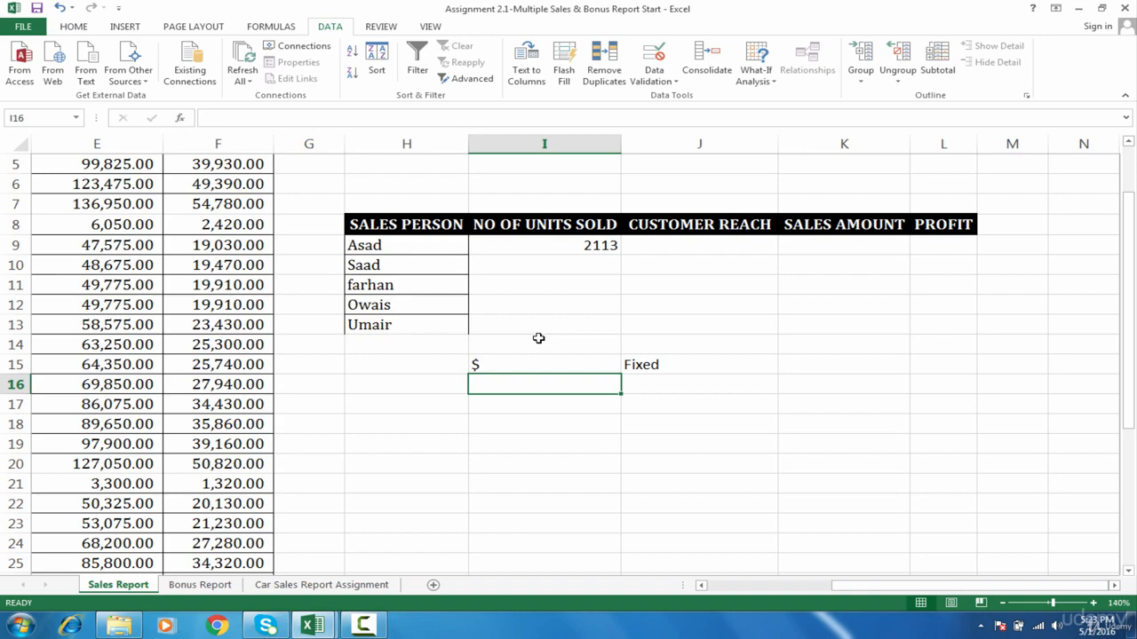
pyautogui.write('C5')
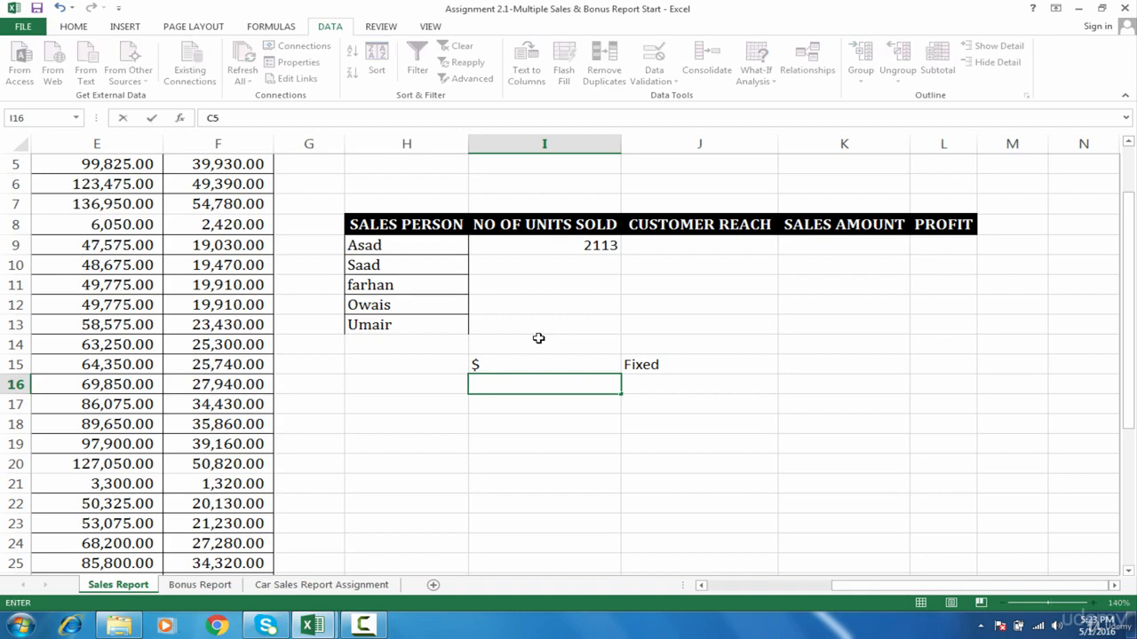
pyautogui.press('Tab')
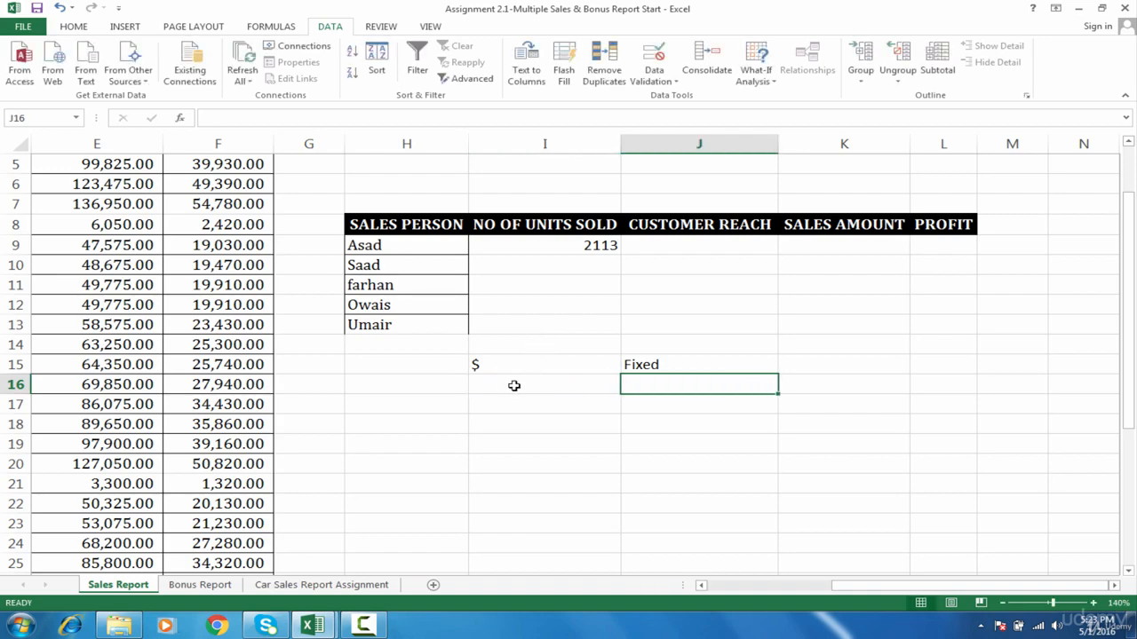
# Step: Change the font color of cells I16:J16 to black
pyautogui.moveTo(514, 386); pyautogui.dragTo(683, 396)
pyautogui.moveTo(683, 396); pyautogui.dragTo(679, 387)
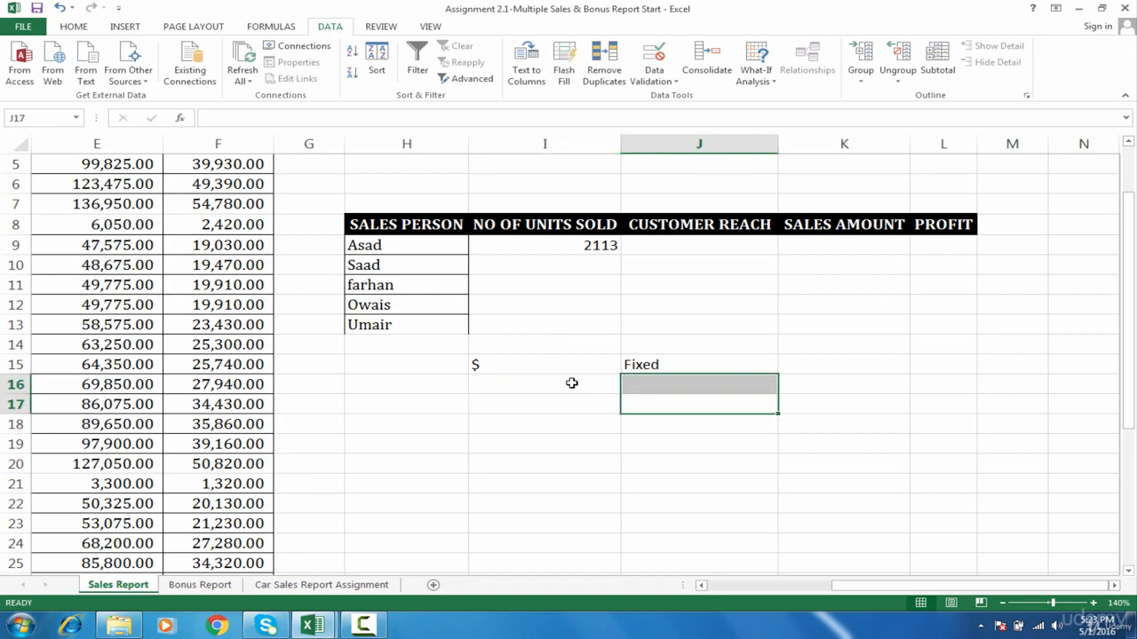
pyautogui.moveTo(571, 384); pyautogui.dragTo(671, 380)
pyautogui.click(72, 8)
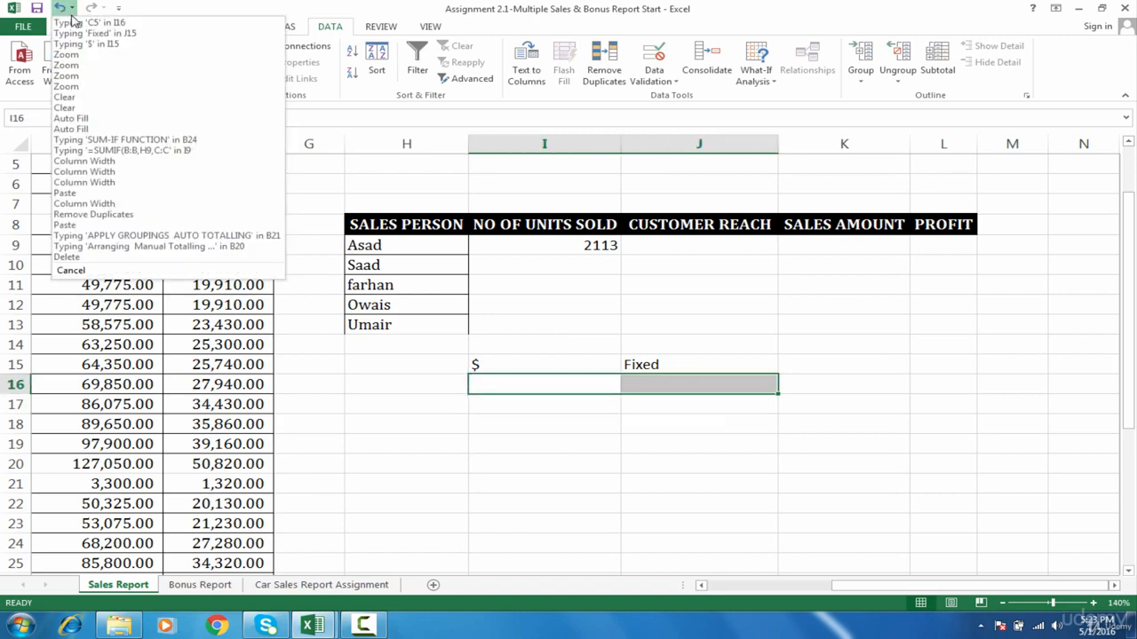
pyautogui.click(71, 8)
pyautogui.click(74, 26)
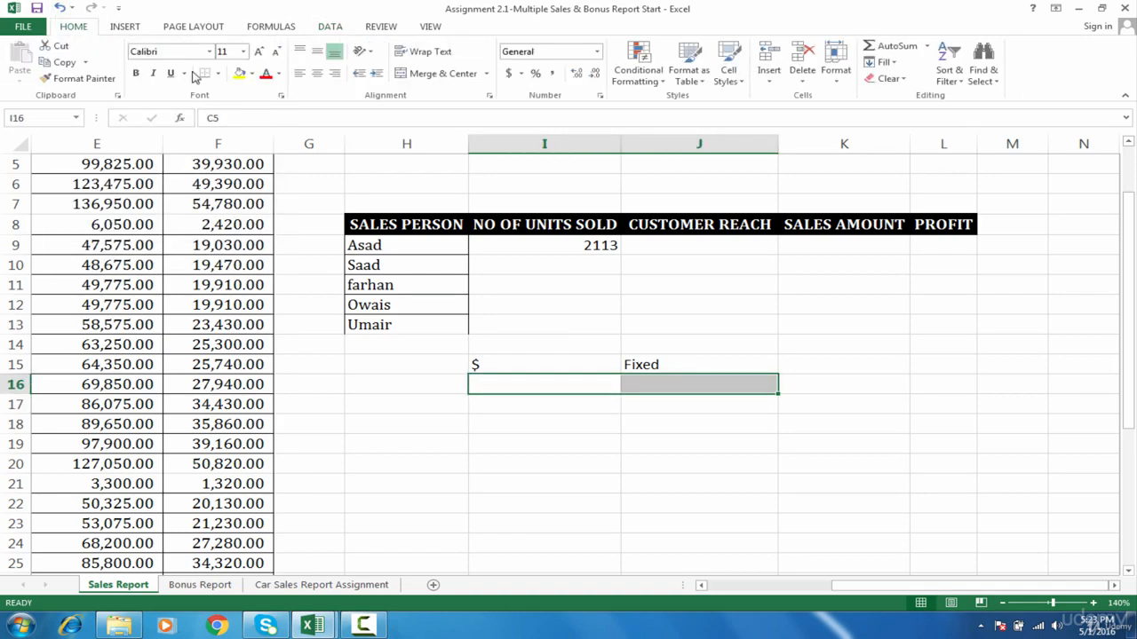
pyautogui.click(279, 74)
pyautogui.click(298, 92)
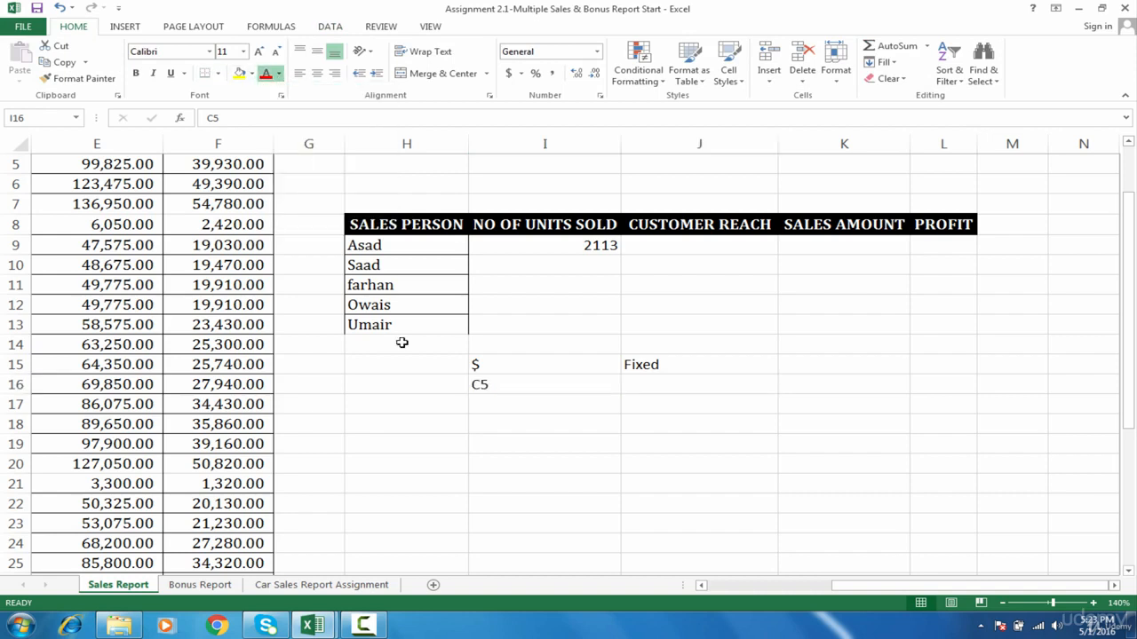
# Step: Clear cell I16 and re-enter the sample reference C5 in it
pyautogui.click(551, 384)
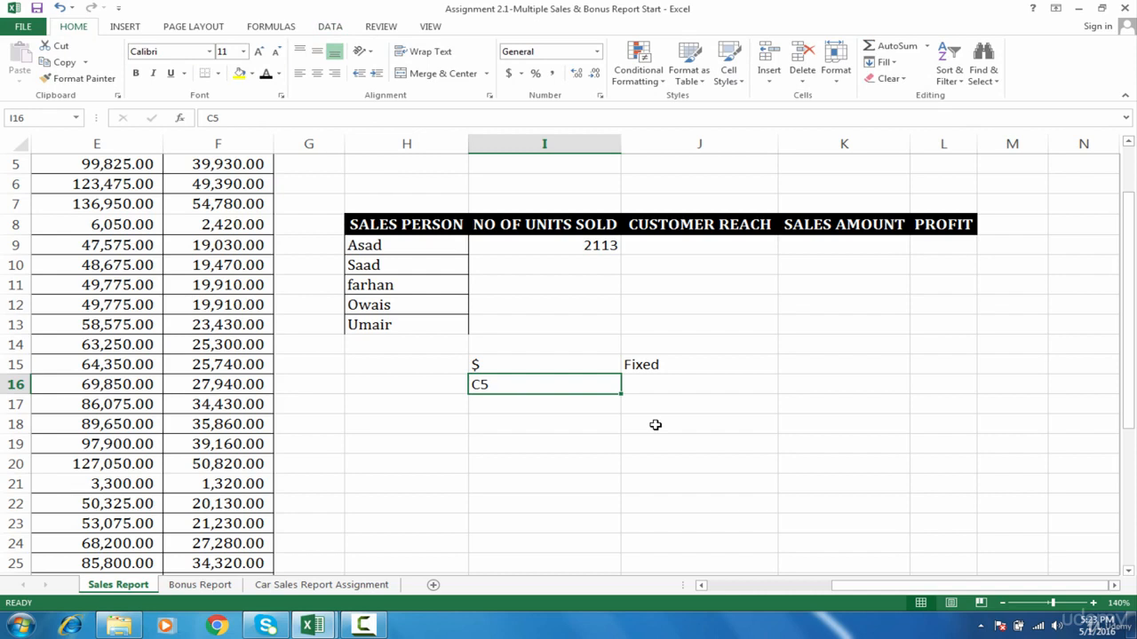
pyautogui.press('Delete')
pyautogui.write('C')
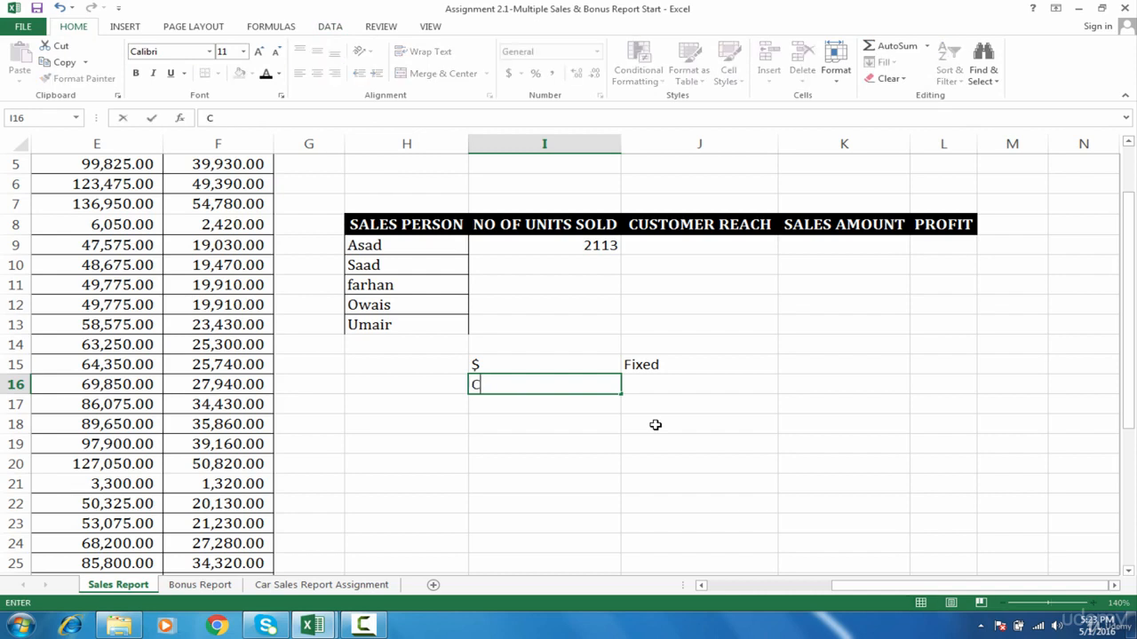
pyautogui.write('5')
pyautogui.press('Tab')
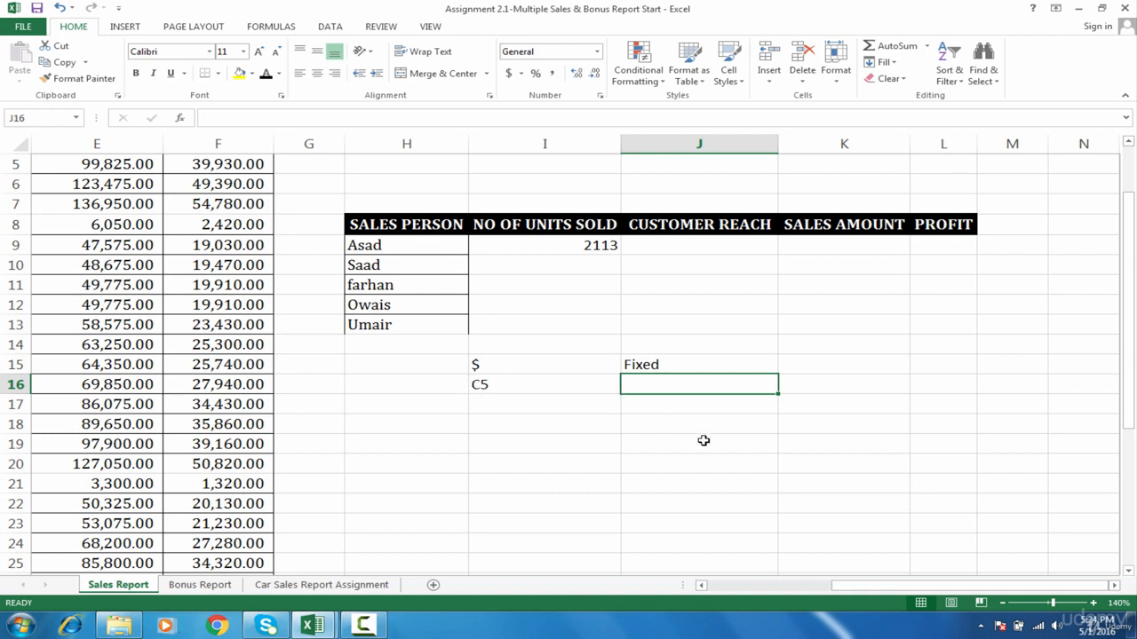
# Step: Describe the C5 reference in cell J16 as "Column & Row Both are Moveable"
pyautogui.write('Column')
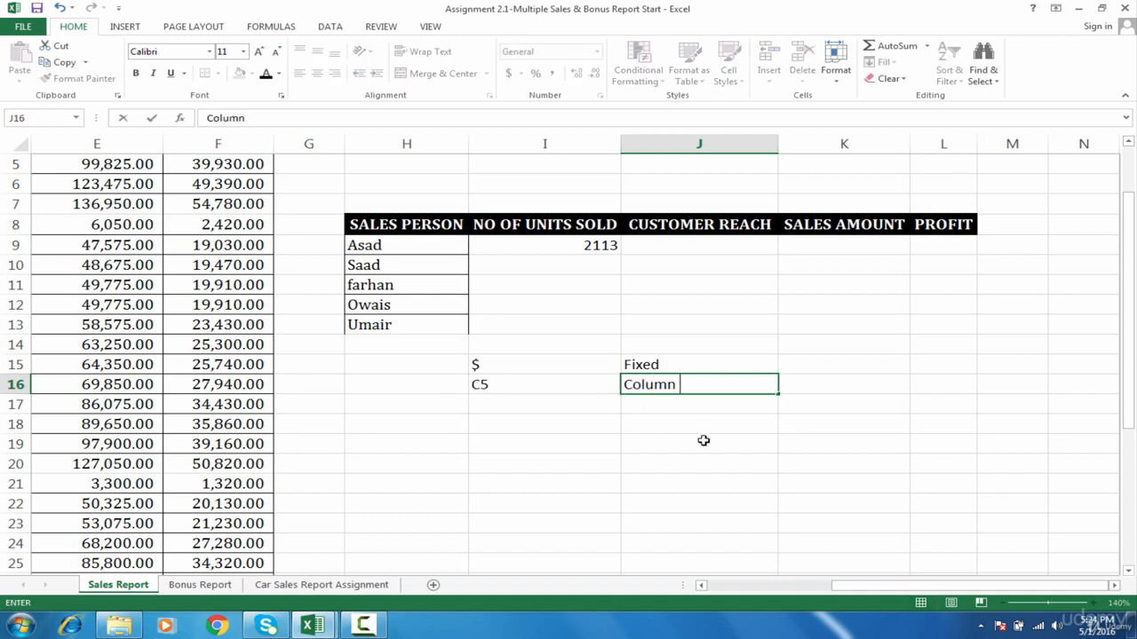
pyautogui.write(' & Row Botha')
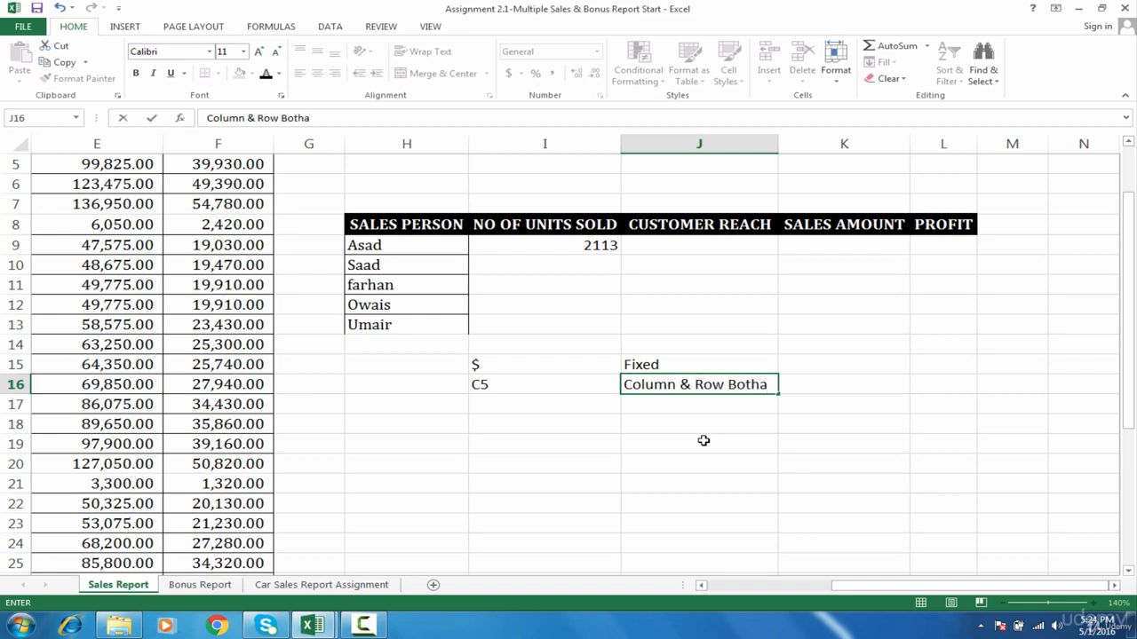
pyautogui.press('BackSpace')
pyautogui.write('are Mov')
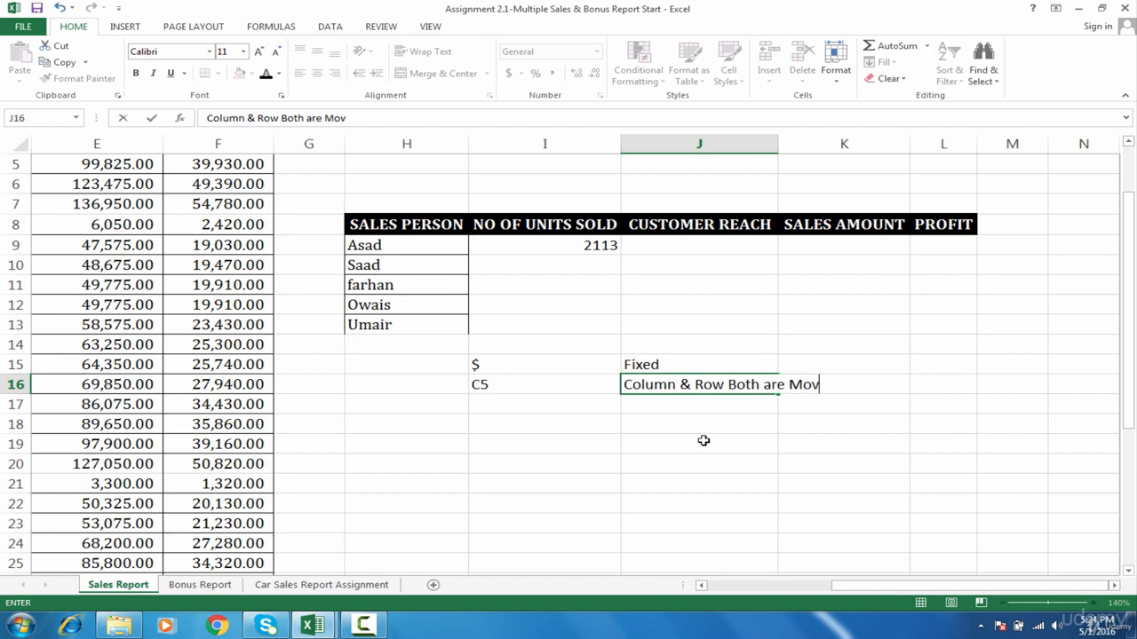
pyautogui.write('eable')
pyautogui.press('BackSpace')
pyautogui.press('BackSpace')
pyautogui.write('le')
pyautogui.press('Tab')
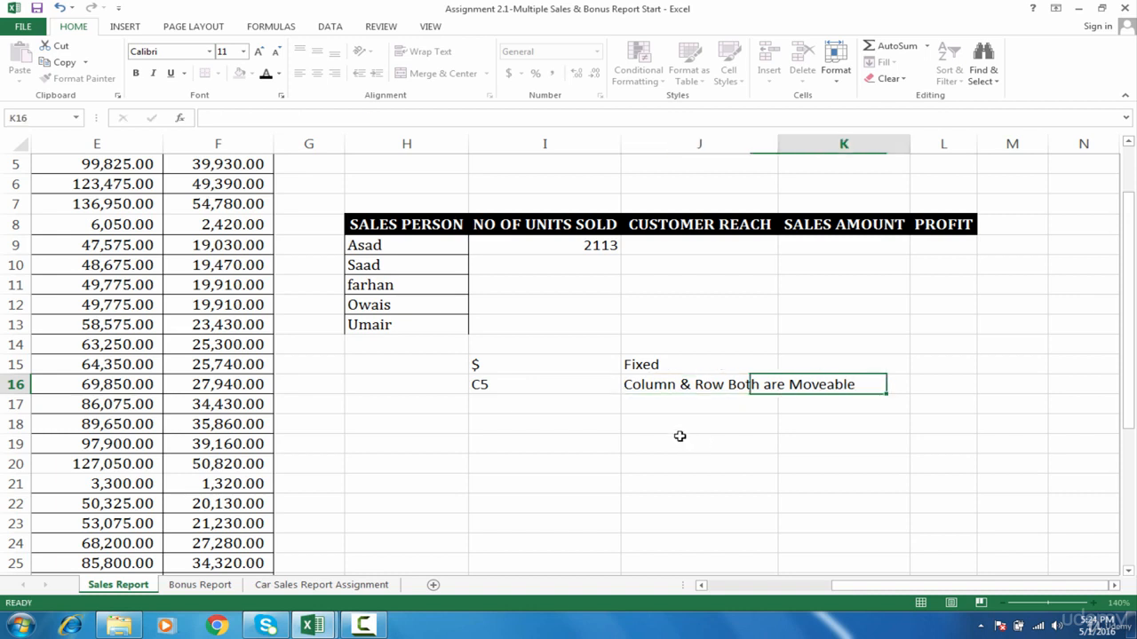
# Step: Enter the sample reference C$5 in cell I17, directly below the C5 example
pyautogui.click(511, 388)
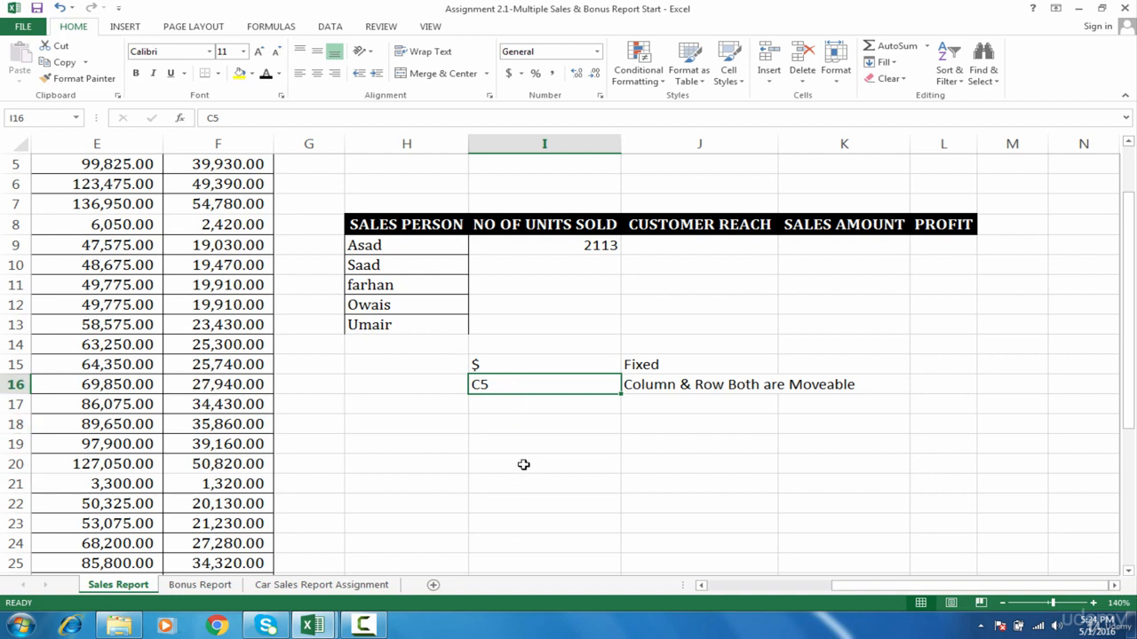
pyautogui.click(537, 405)
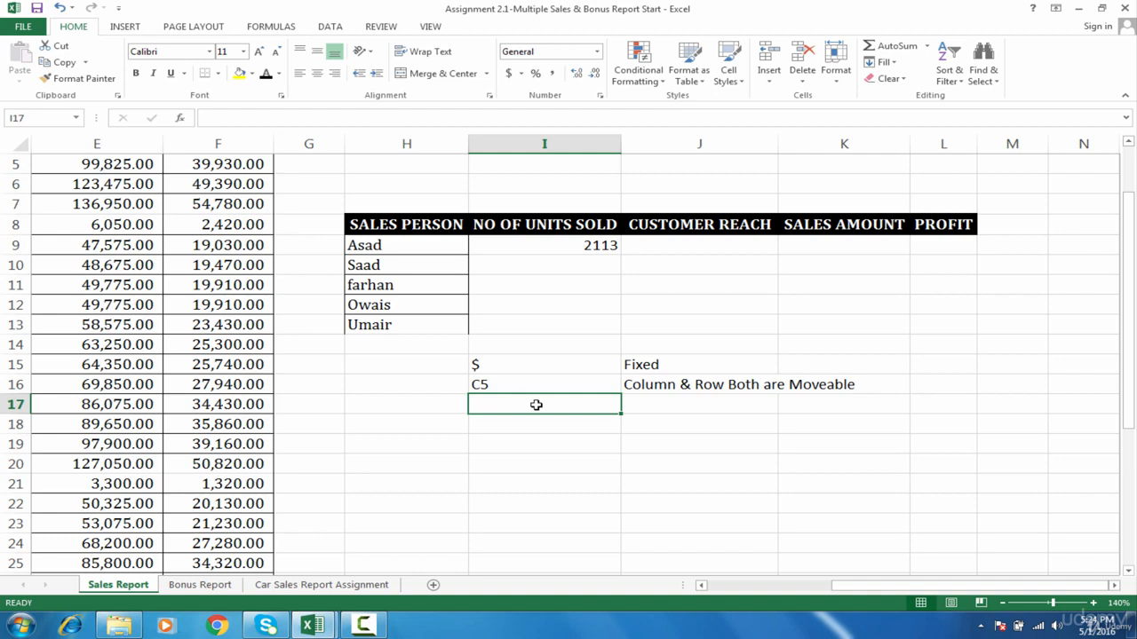
pyautogui.write('C')
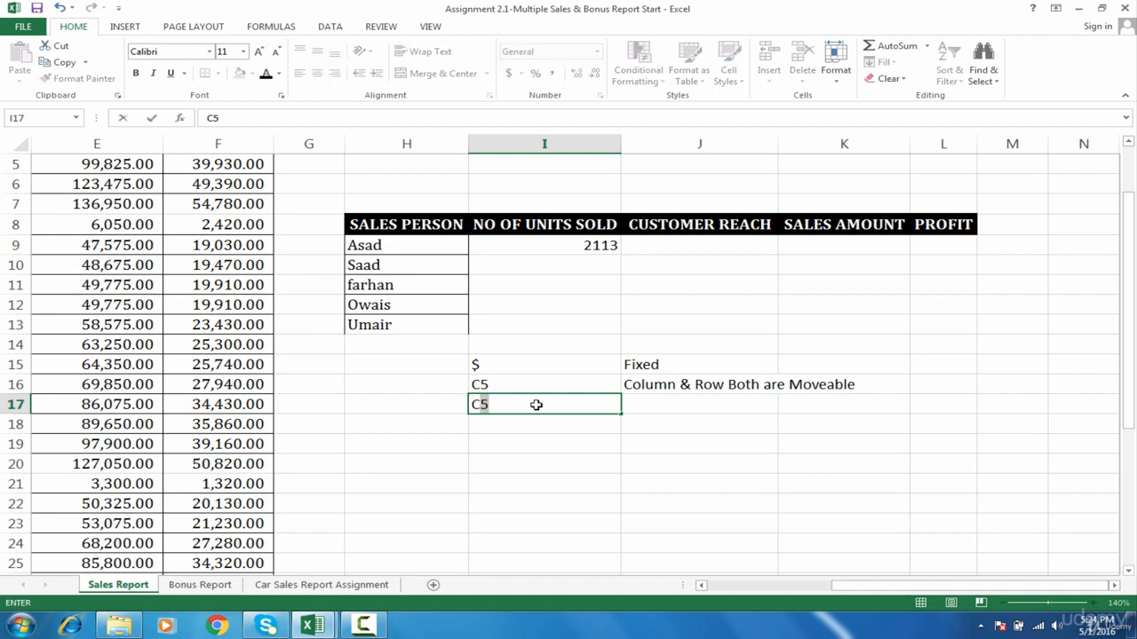
pyautogui.write('$5')
pyautogui.doubleClick(497, 404)
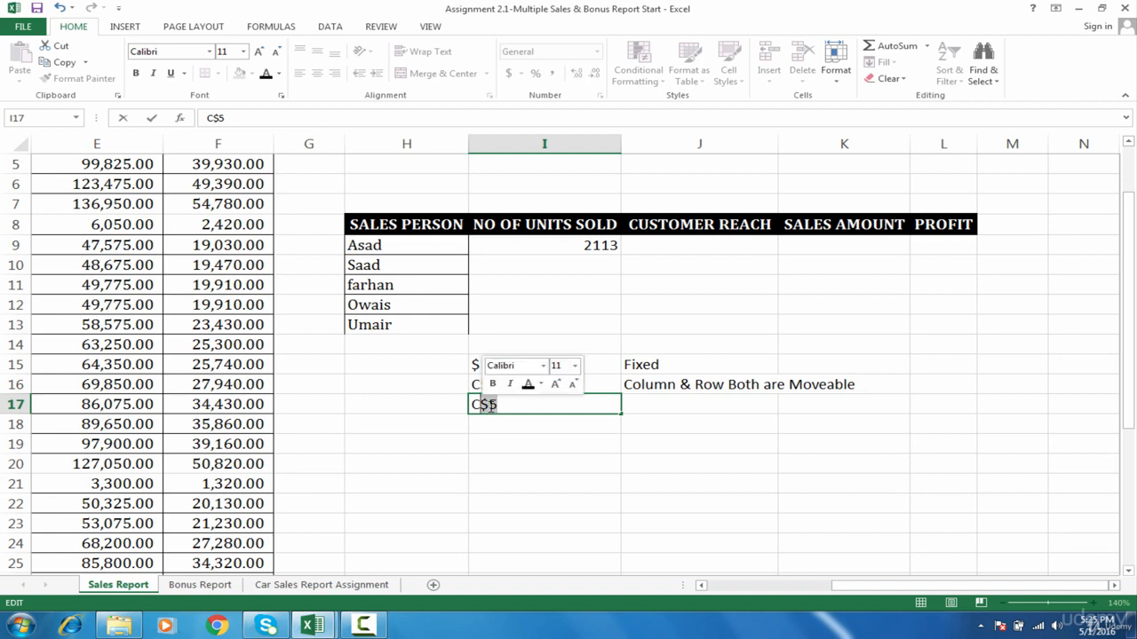
pyautogui.click(500, 405)
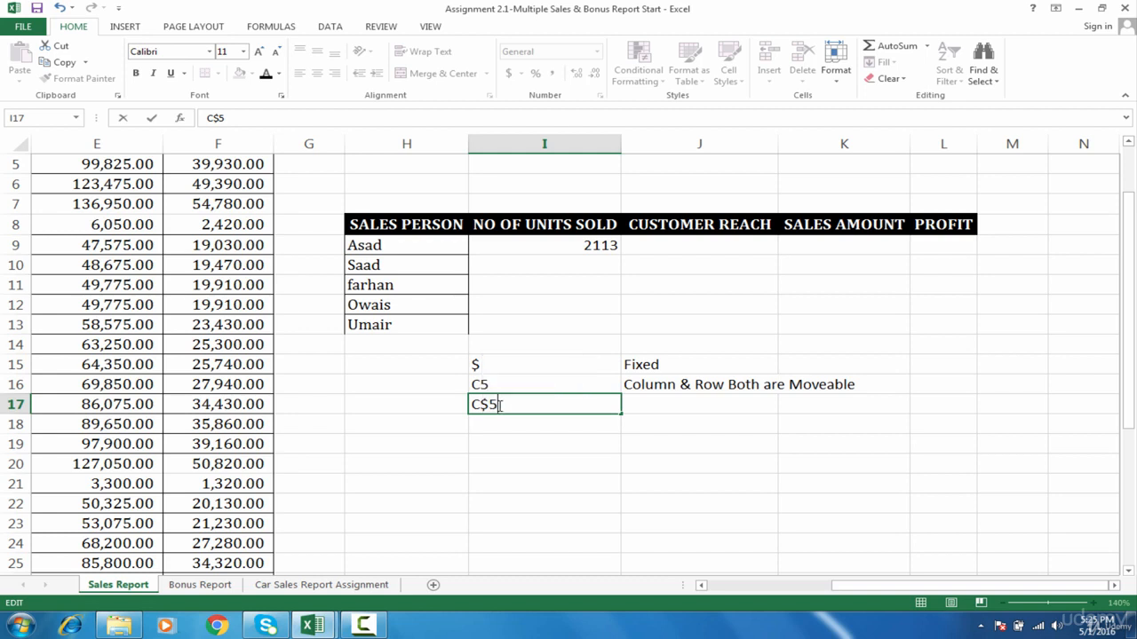
pyautogui.moveTo(499, 405); pyautogui.dragTo(481, 406)
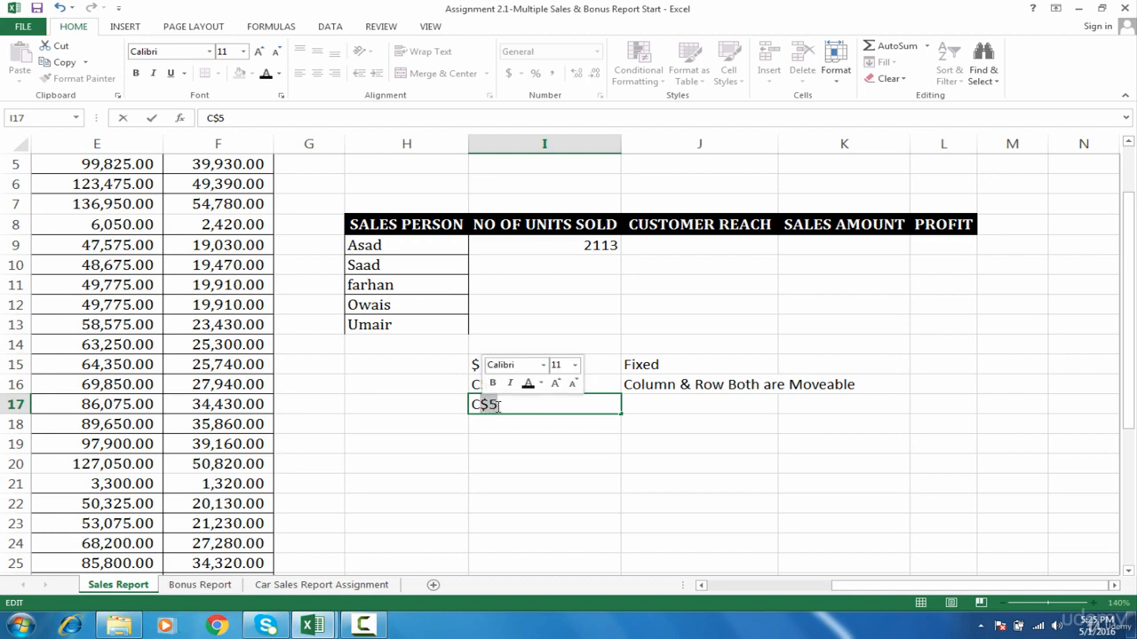
# Step: Describe the C$5 reference in cell J17 as "Column is Moveable & row is Fixed"
pyautogui.click(636, 403)
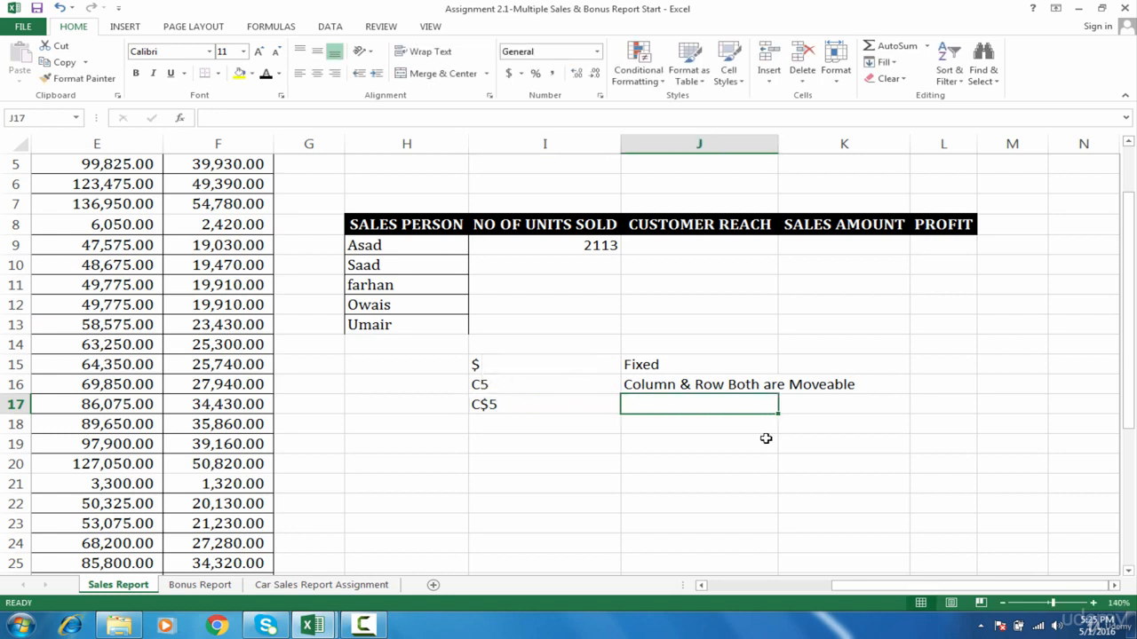
pyautogui.write('Column is')
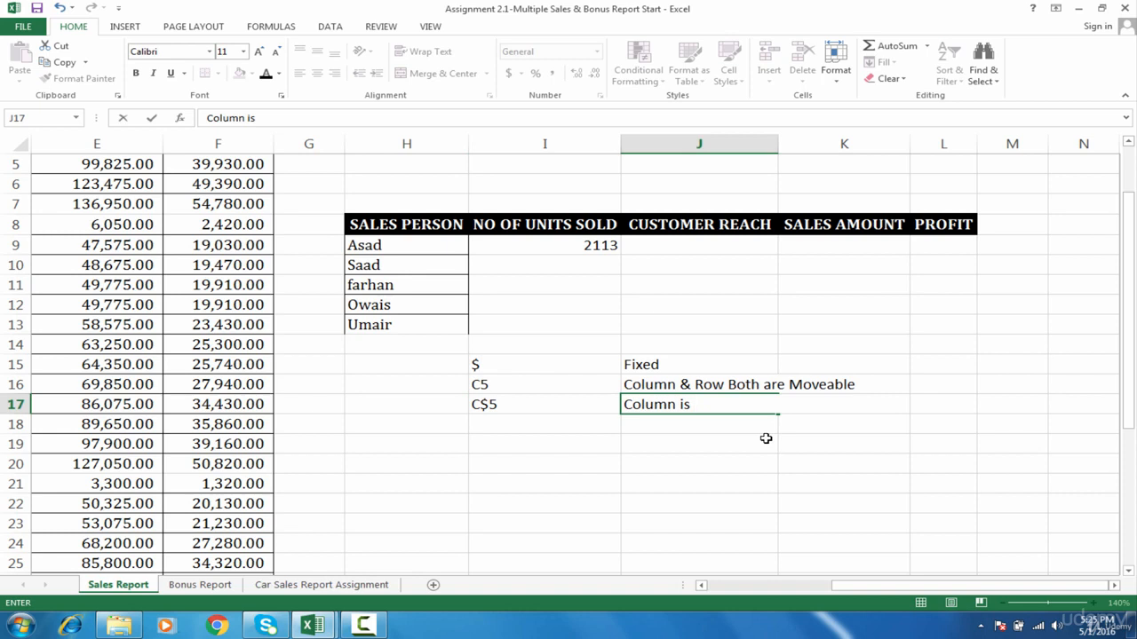
pyautogui.write(' Moveable &')
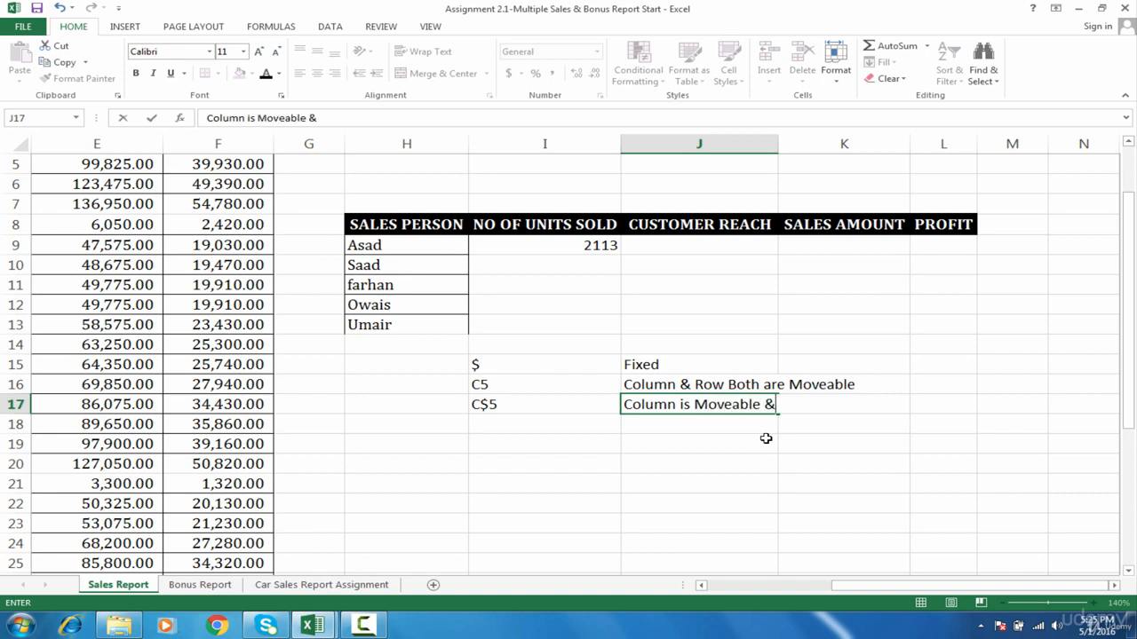
pyautogui.write(' row is Fixed')
pyautogui.press('Return')
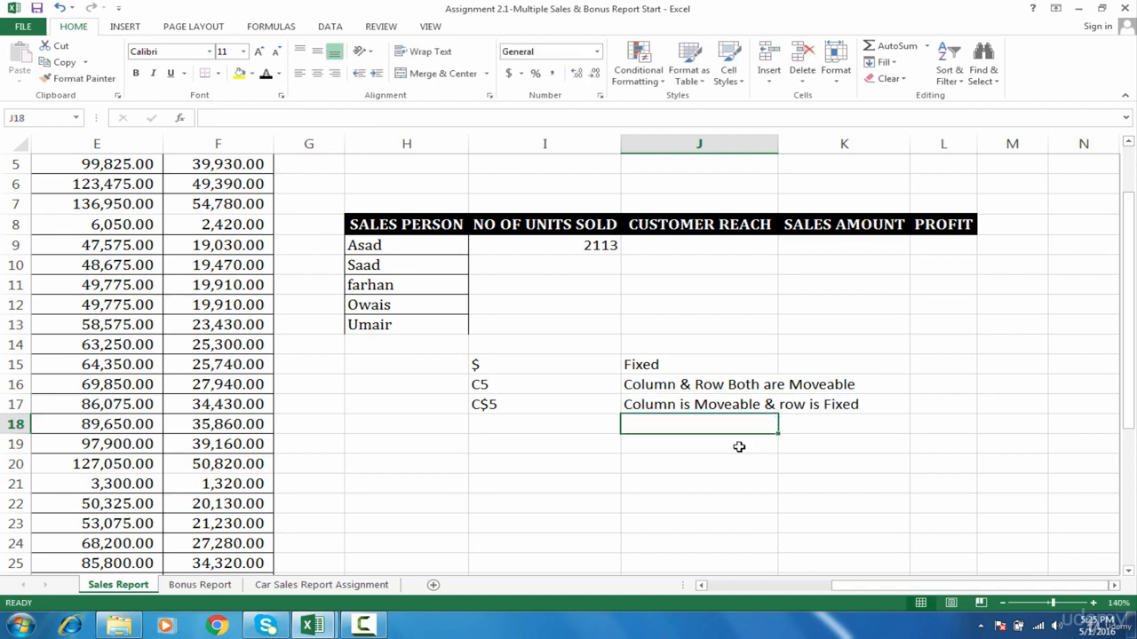
# Step: Enter the sample reference $C5 in cell I18, below the C$5 example
pyautogui.click(556, 429)
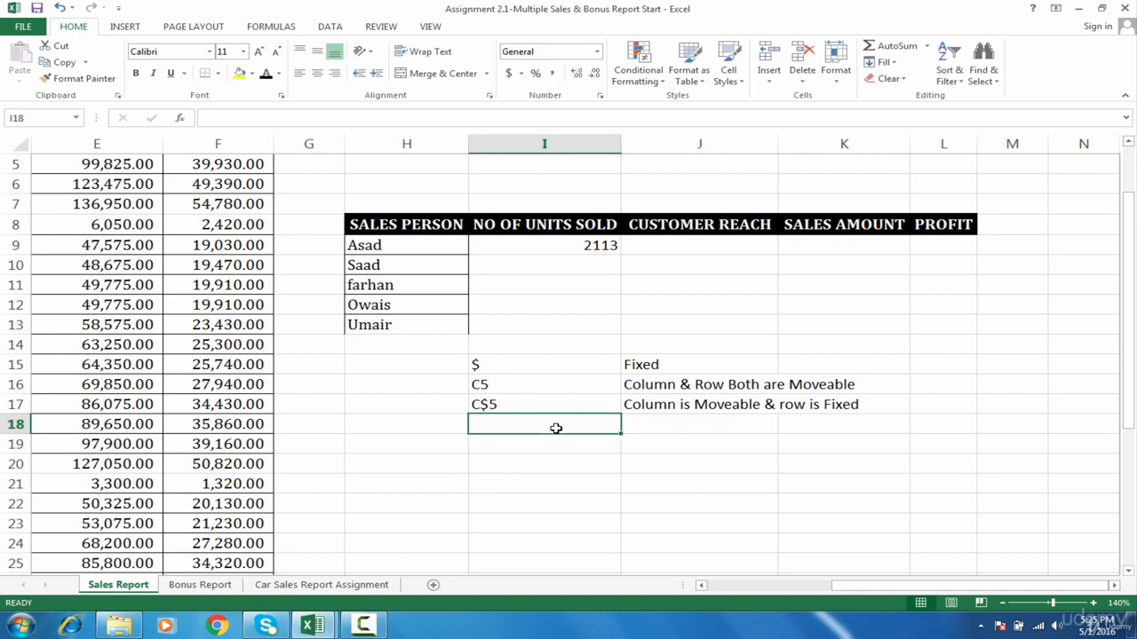
pyautogui.write('$')
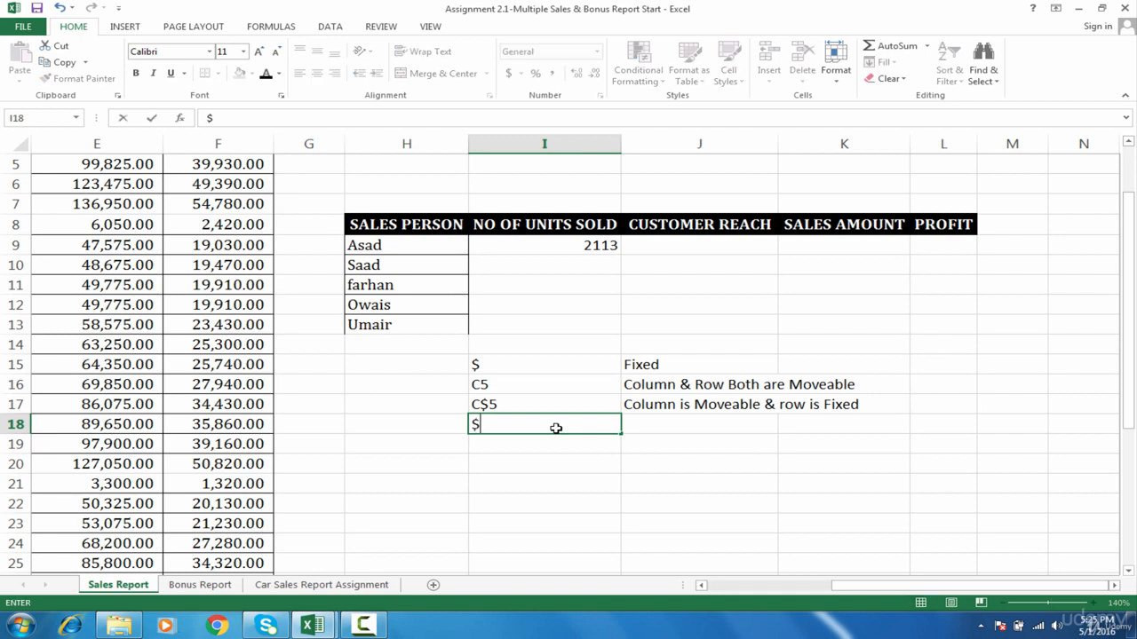
pyautogui.write('C5')
pyautogui.press('Tab')
pyautogui.click(495, 429)
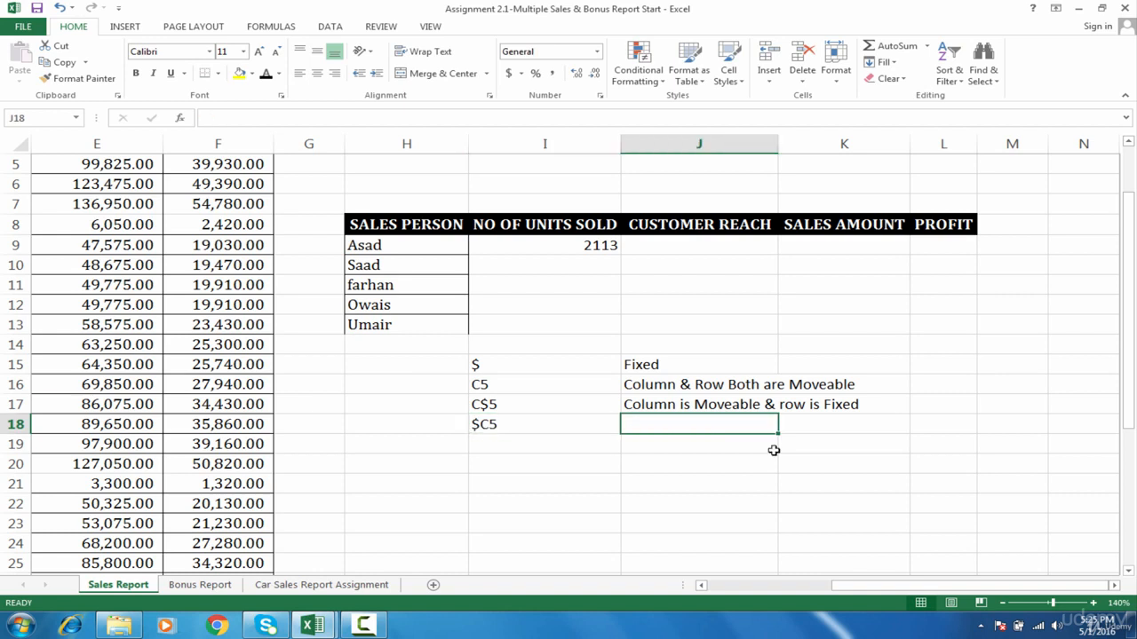
# Step: Describe the $C5 reference in cell J18 as "Column is Fixed & Row Is Moveable"
pyautogui.write('Column ')
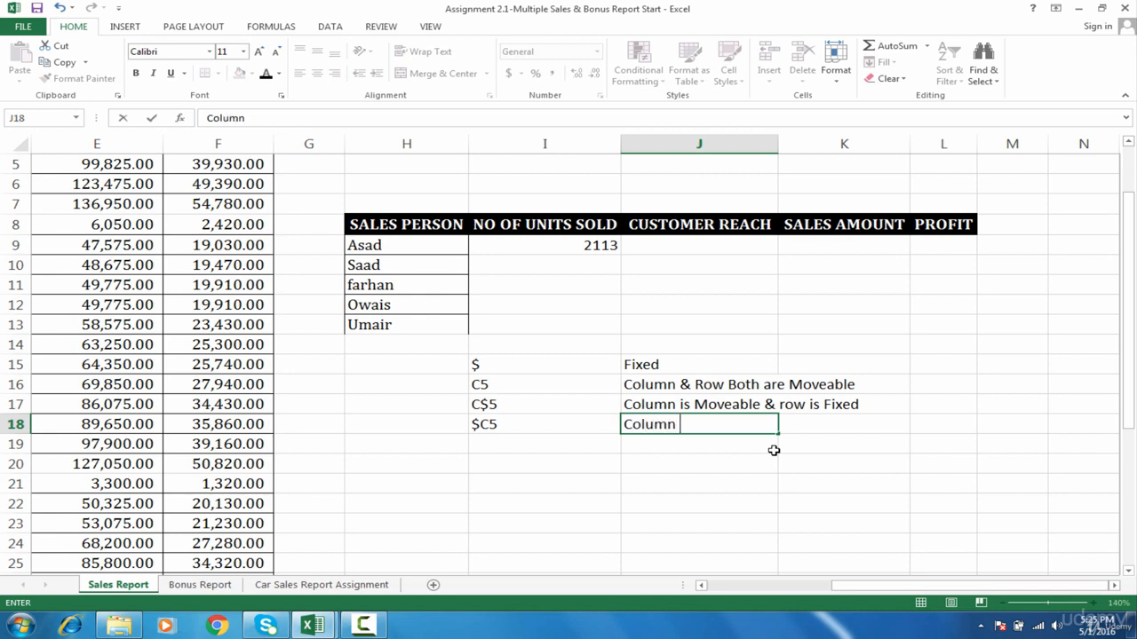
pyautogui.write('is Fixed')
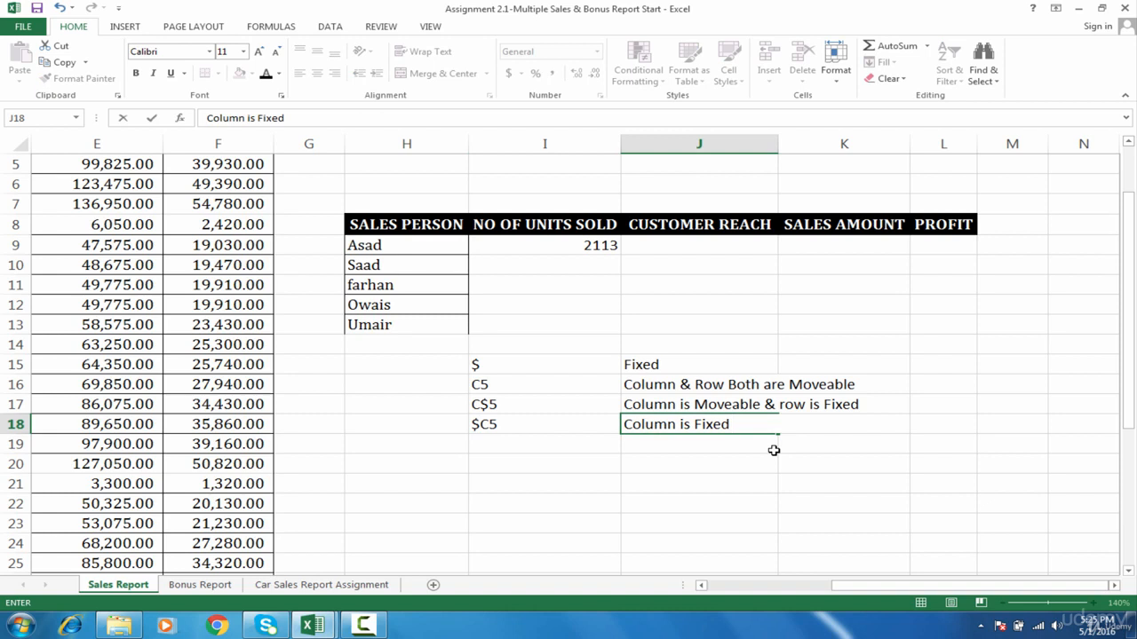
pyautogui.write(' & Row is Mo')
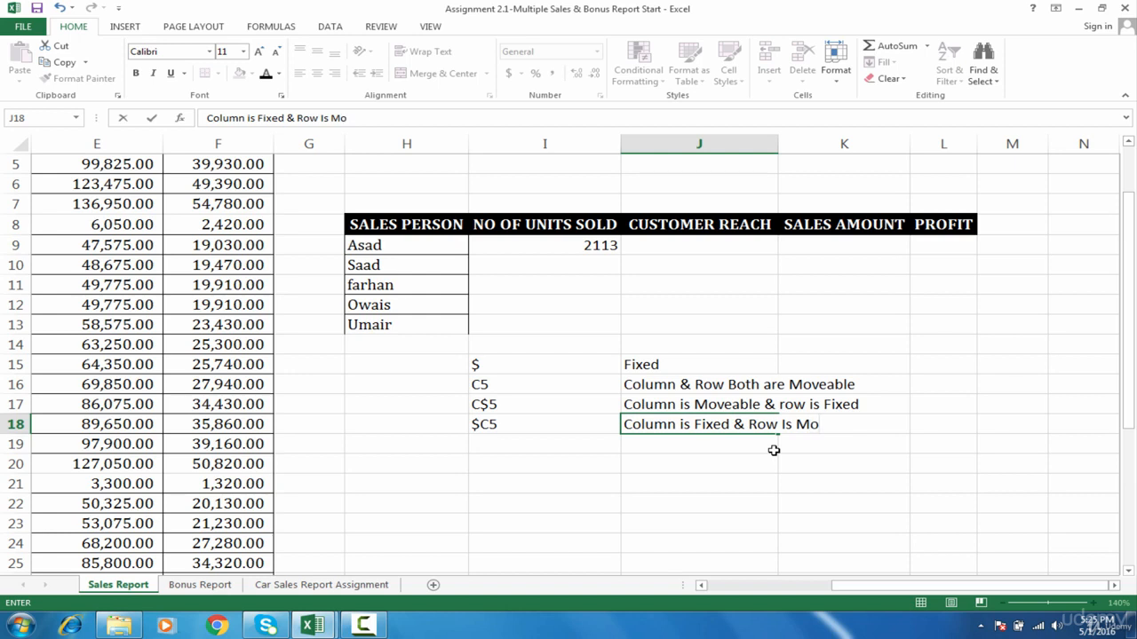
pyautogui.write('veable')
pyautogui.press('Return')
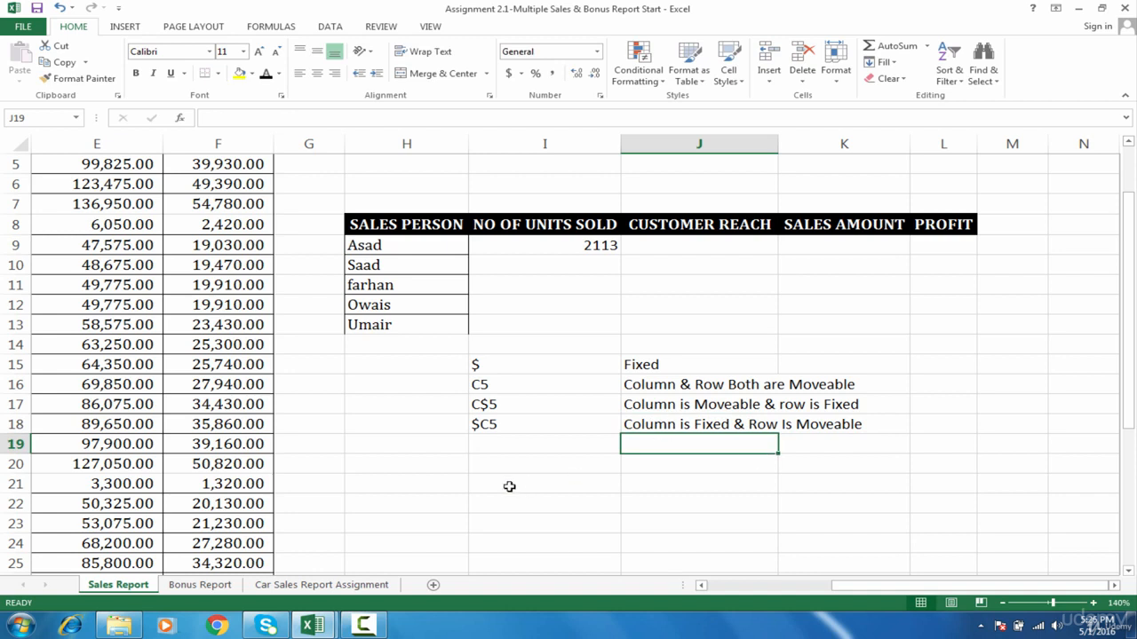
# Step: Enter the sample reference $C$5 in cell I19, below the $C5 example
pyautogui.click(514, 444)
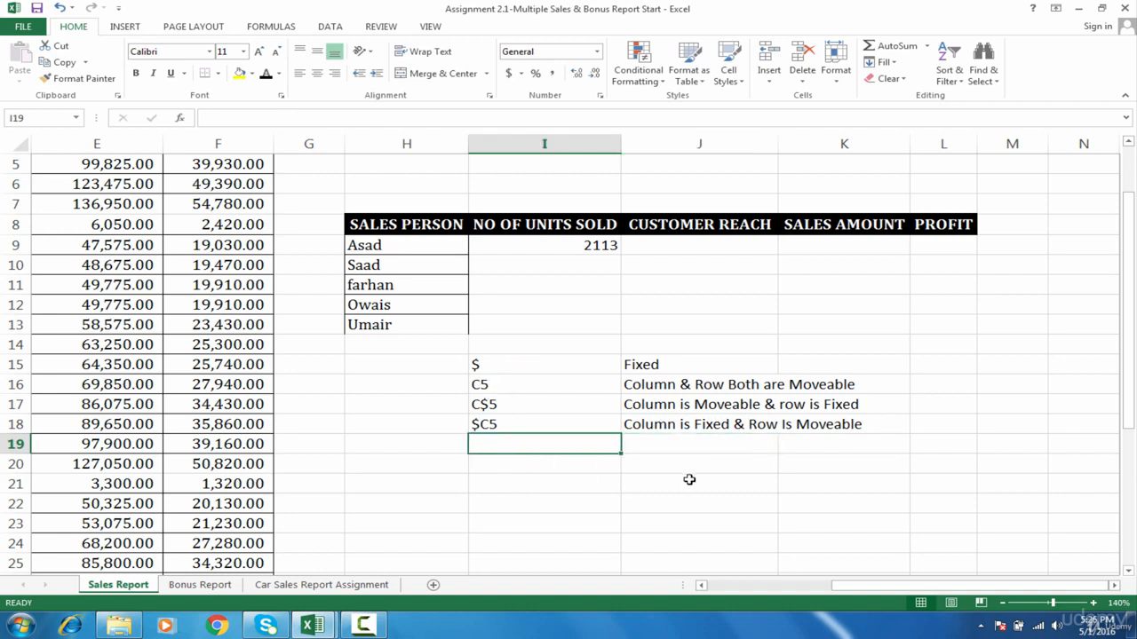
pyautogui.write('$C')
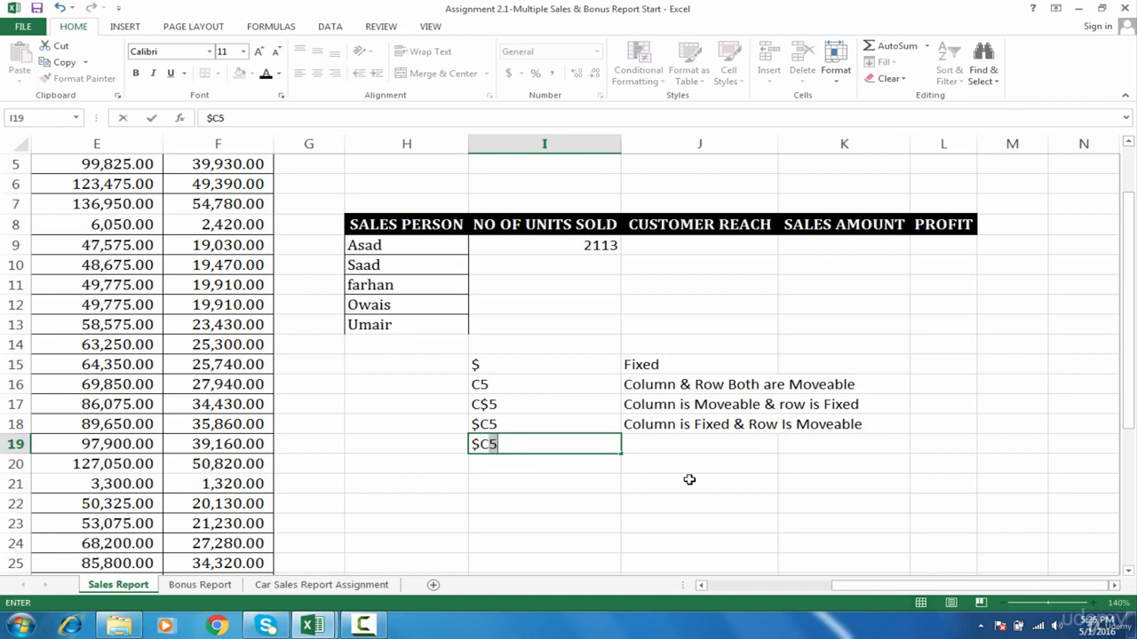
pyautogui.write('$5')
pyautogui.press('Tab')
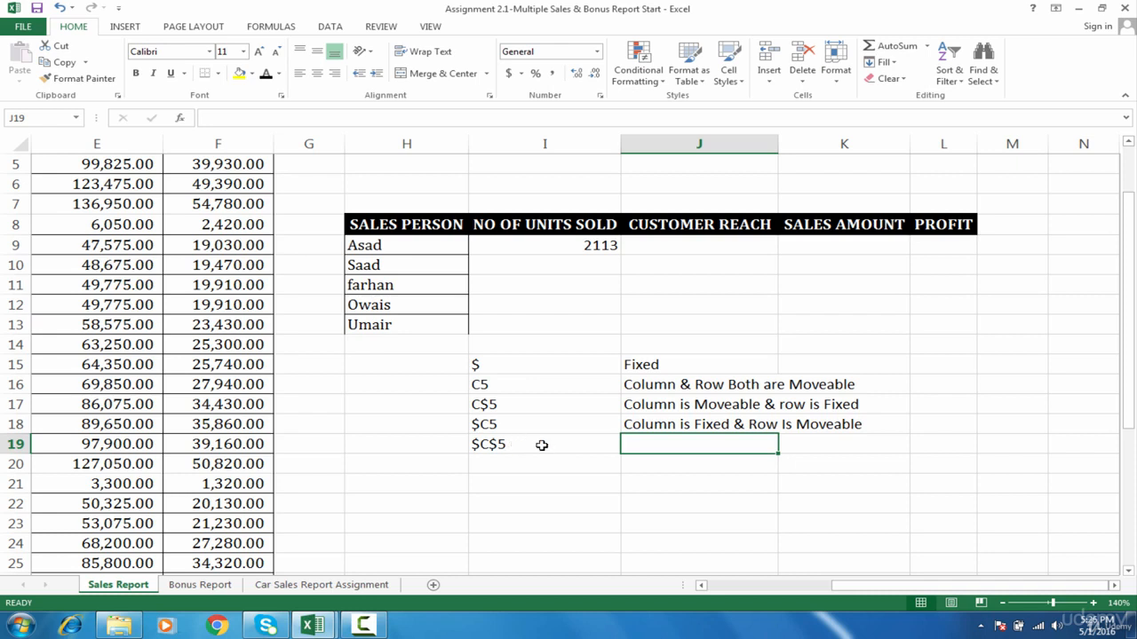
pyautogui.click(543, 445)
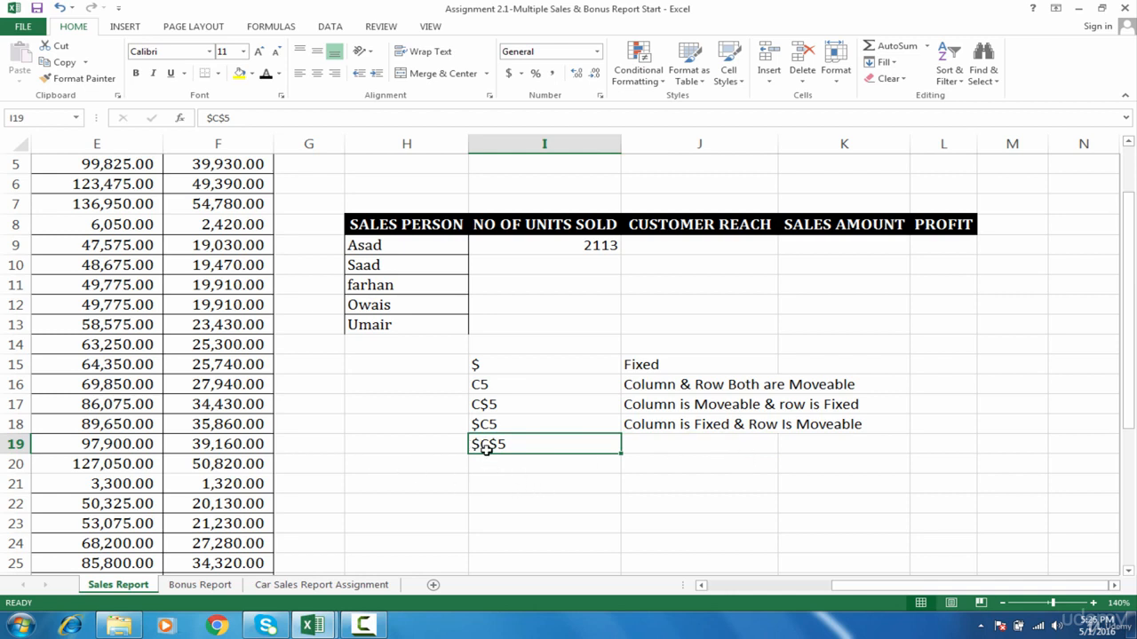
# Step: Describe the $C$5 reference in cell J19 as "Both Column & Row is Fixed"
pyautogui.click(685, 445)
pyautogui.write('Bot')
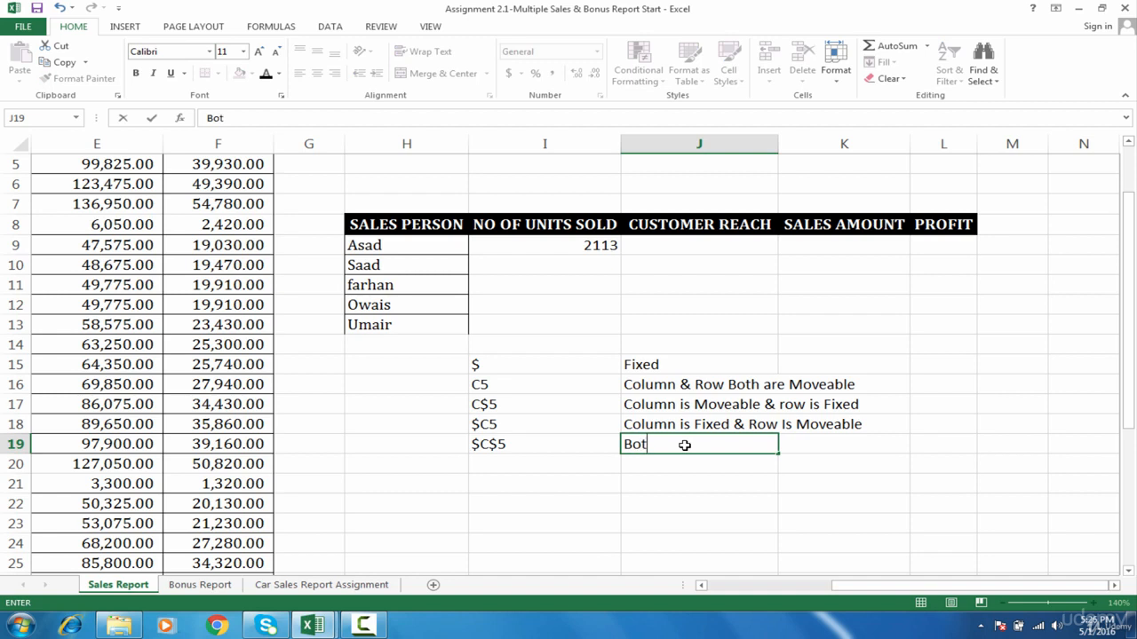
pyautogui.write('h Column ')
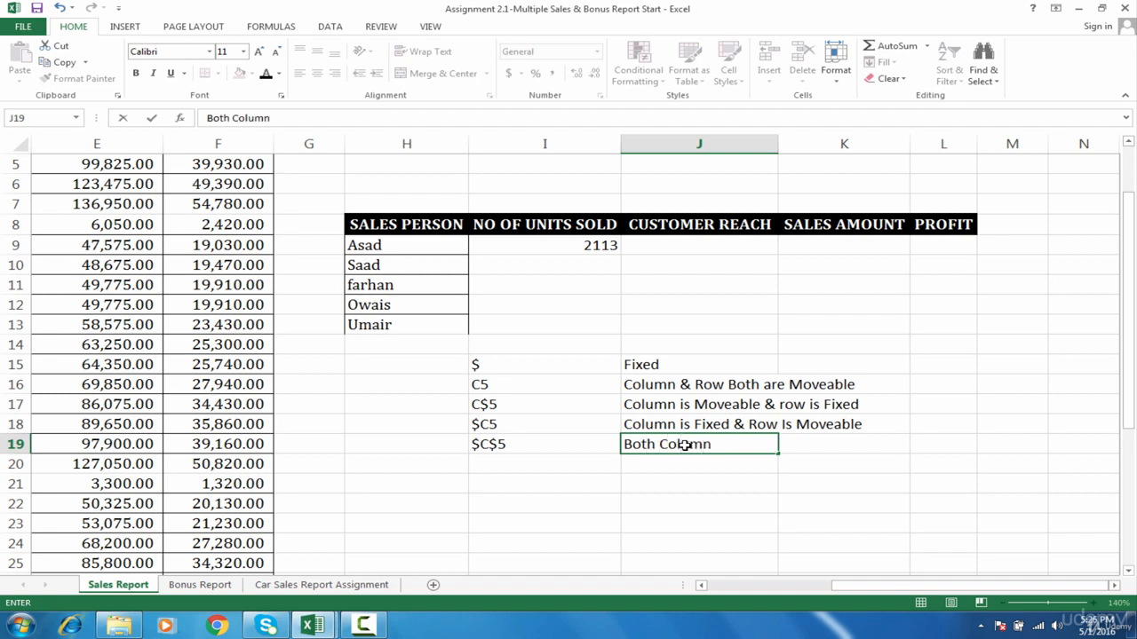
pyautogui.write('& Row is')
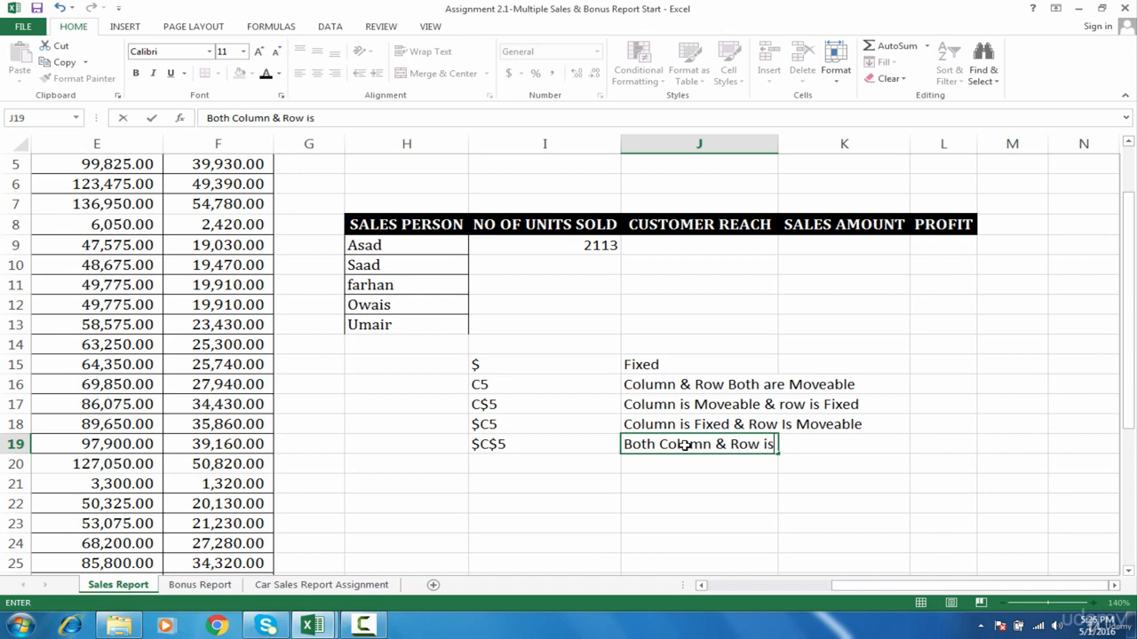
pyautogui.write(' Fixed')
pyautogui.press('Return')
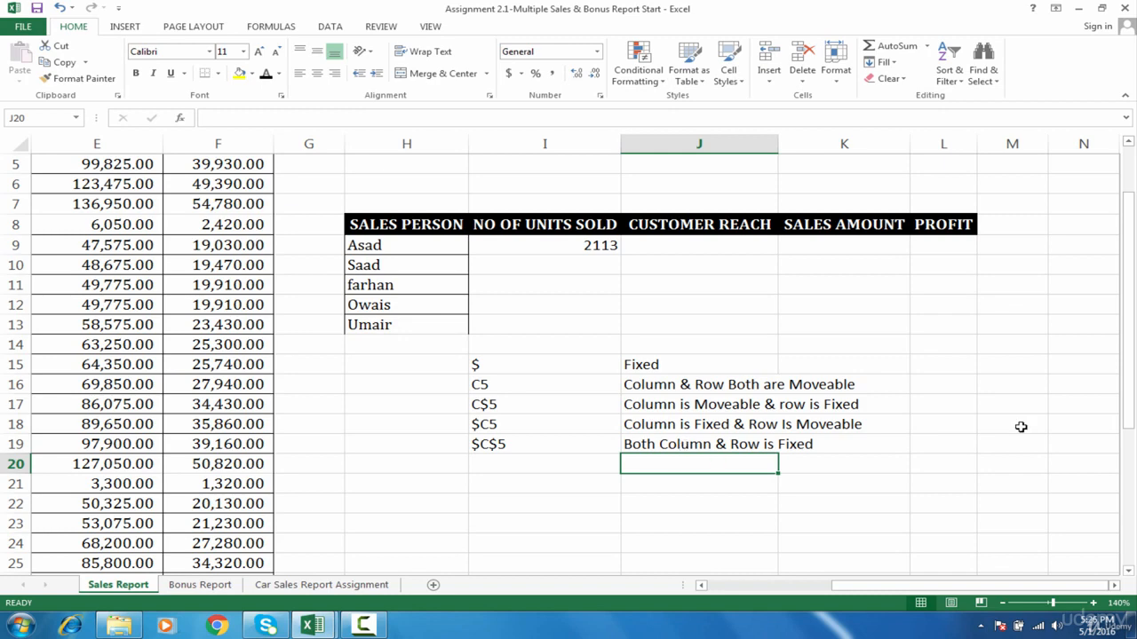
# Step: Enter the formula =RANDBETWEEN(10,90) in cell I21, below the reference notes
pyautogui.moveTo(1130, 336); pyautogui.dragTo(1130, 417)
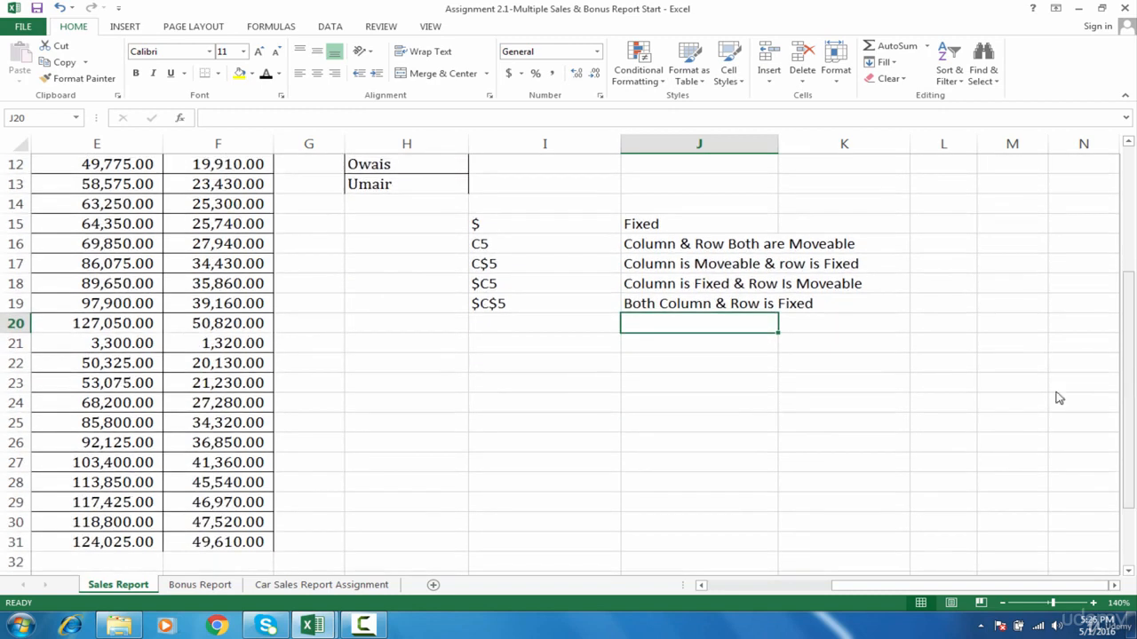
pyautogui.click(497, 347)
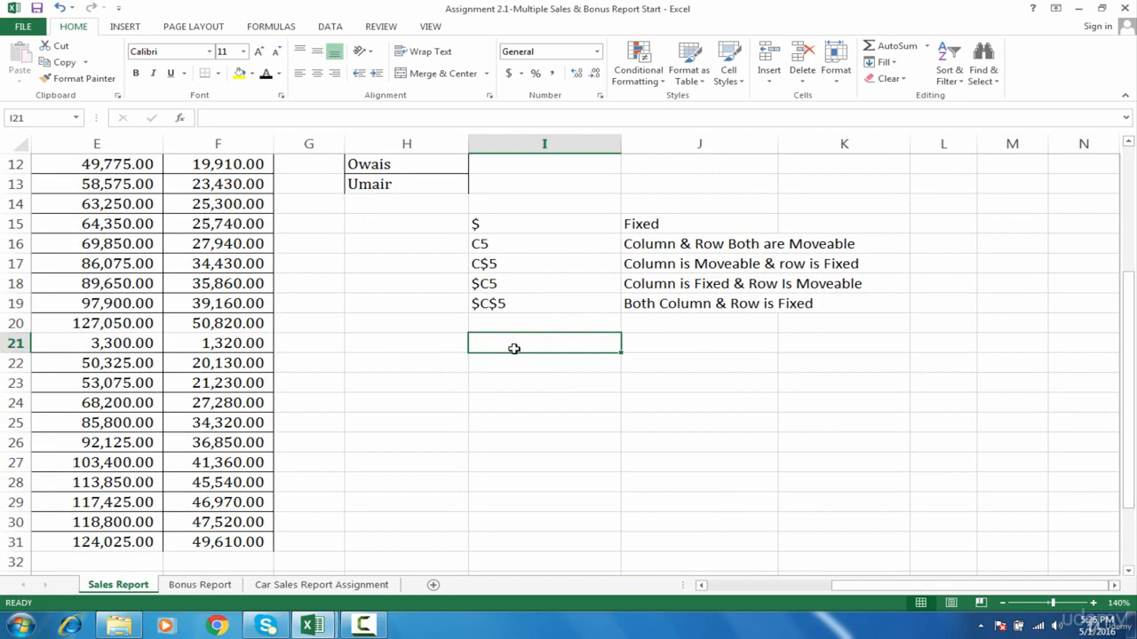
pyautogui.write('=ran')
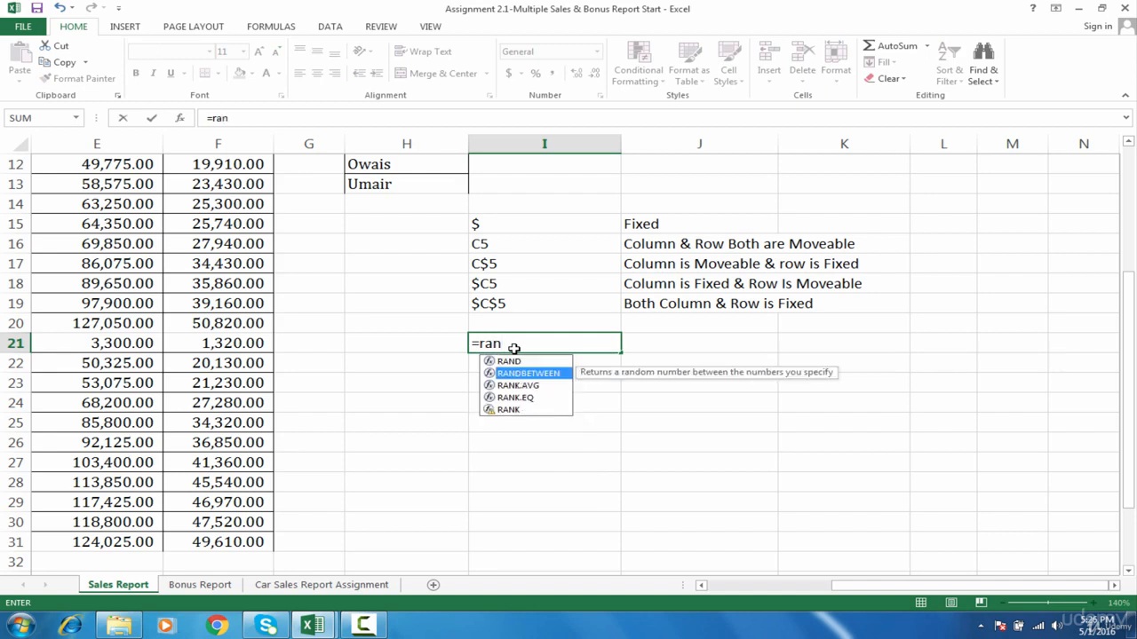
pyautogui.press('Tab')
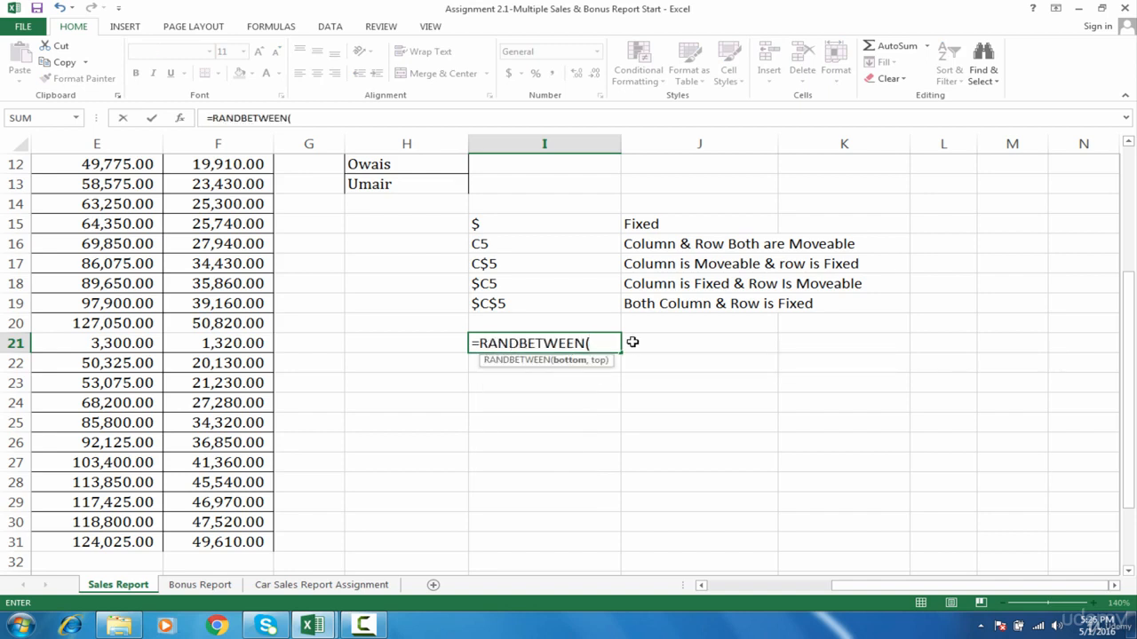
pyautogui.write('10,90')
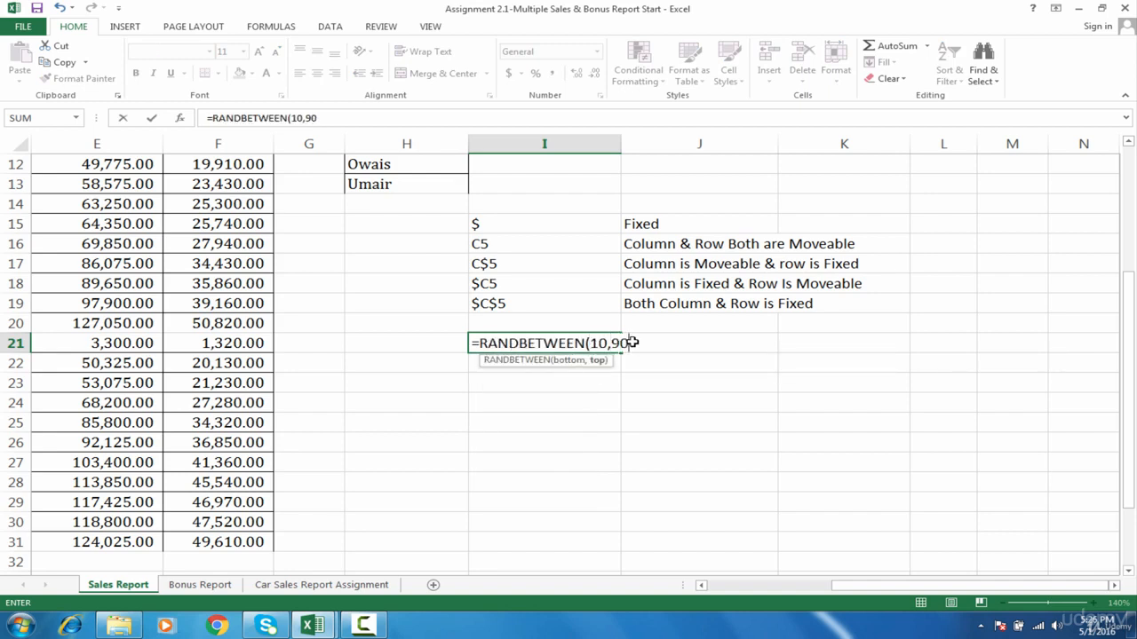
pyautogui.press('Return')
# Step: Fill the random-number formula from I21 across I21:J30 and convert the range in place to values only
pyautogui.click(617, 346)
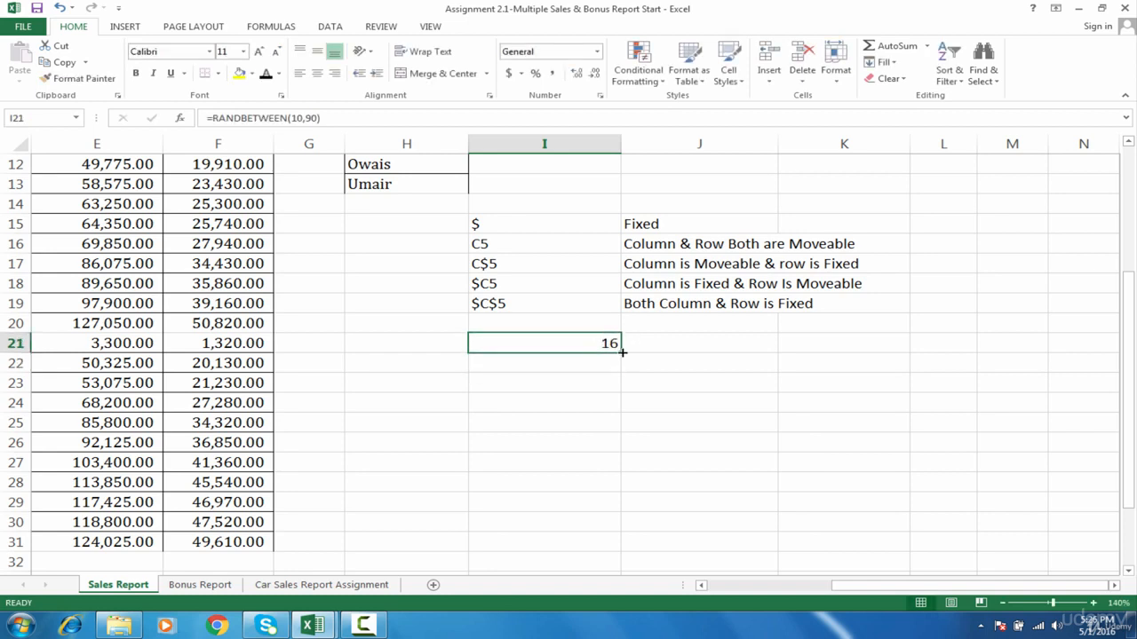
pyautogui.moveTo(621, 352); pyautogui.dragTo(739, 527)
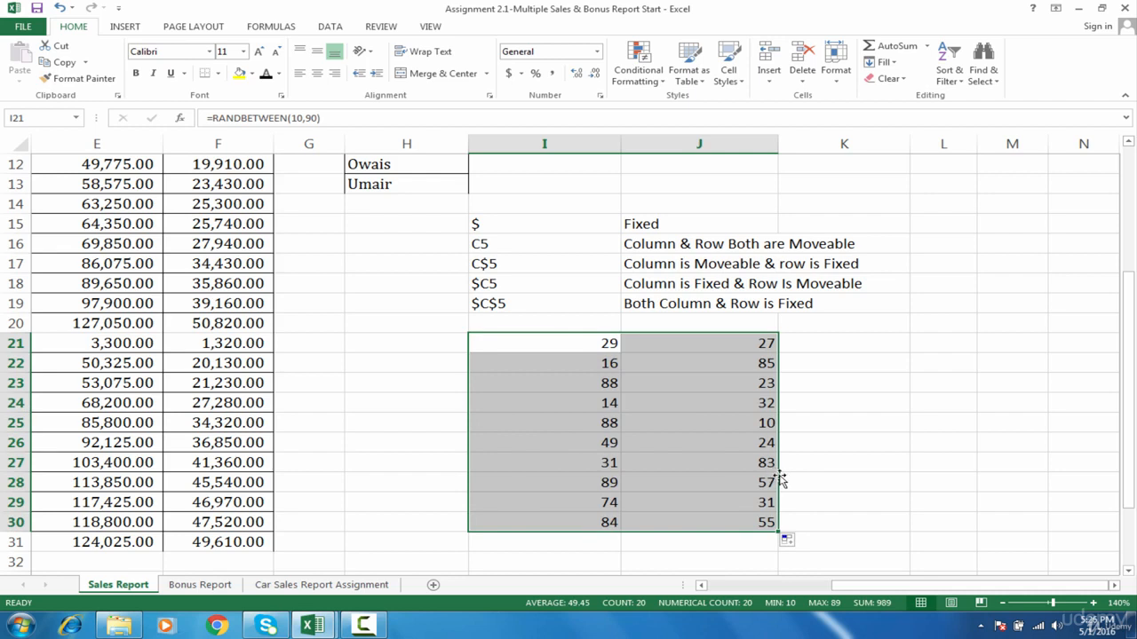
pyautogui.moveTo(779, 479); pyautogui.dragTo(724, 488)
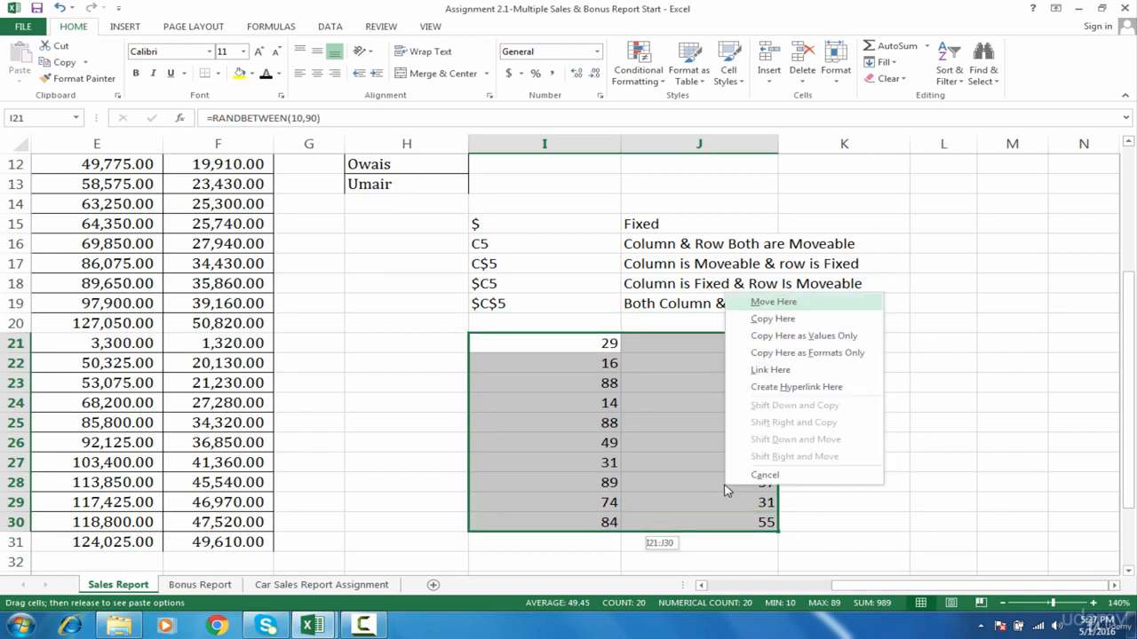
pyautogui.click(778, 341)
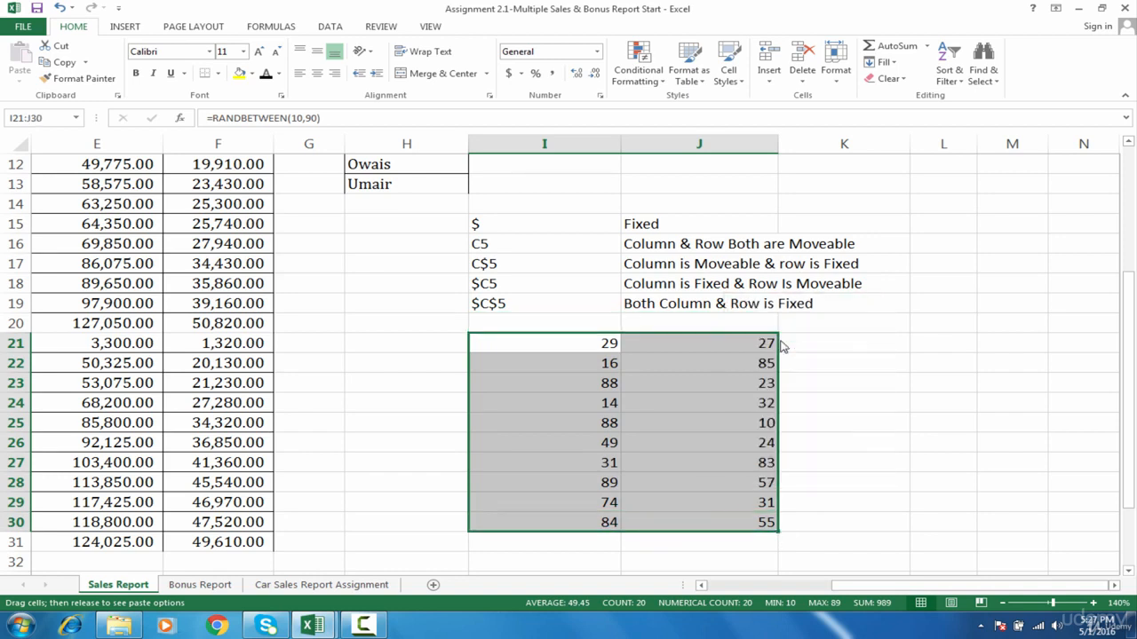
pyautogui.click(613, 562)
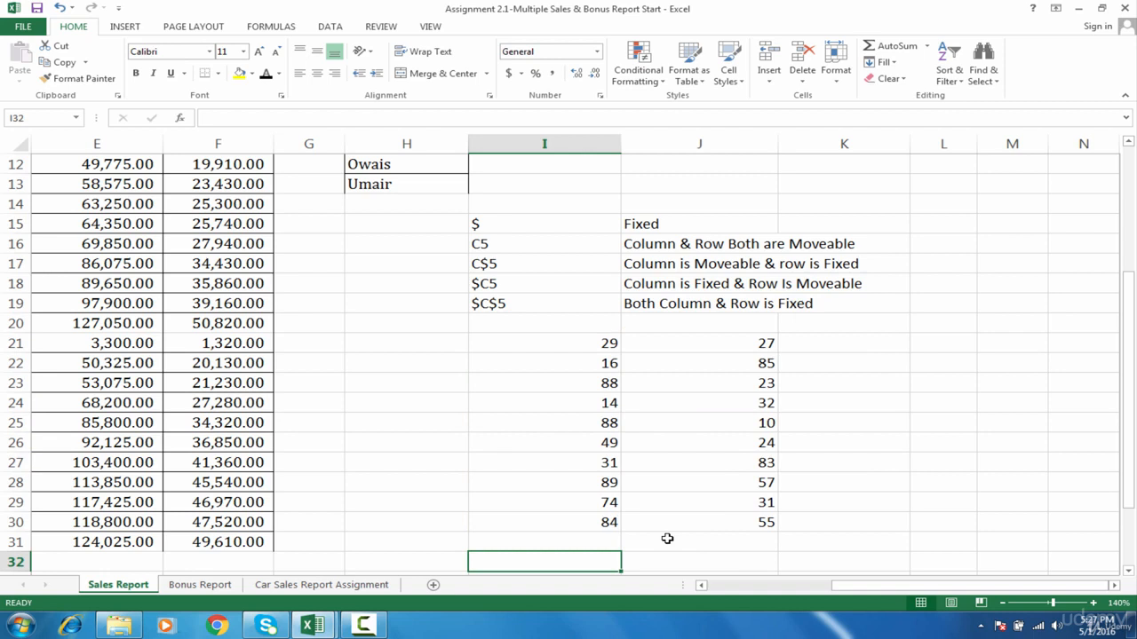
# Step: Enter the relative reference =I21 in cell I32 and fill it across to J32
pyautogui.write('=')
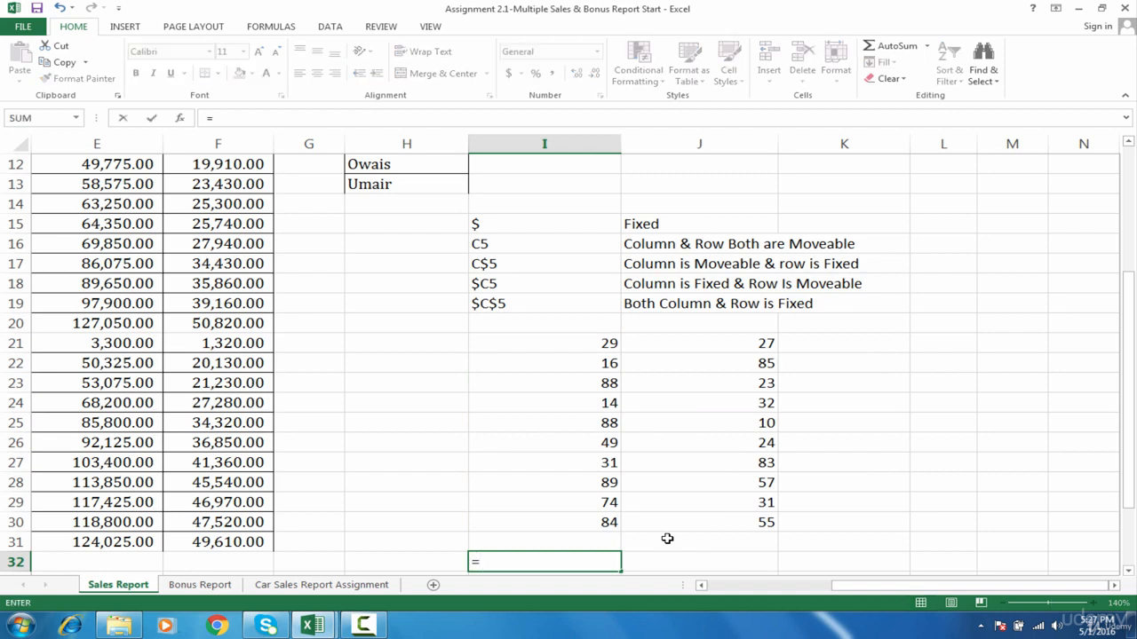
pyautogui.click(600, 349)
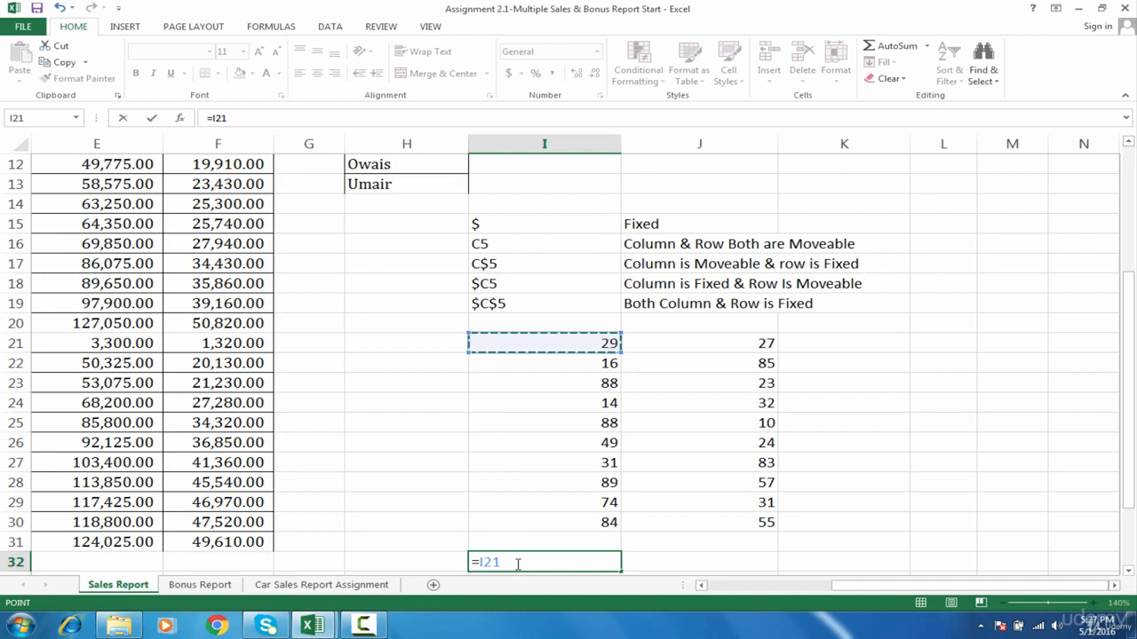
pyautogui.press('Tab')
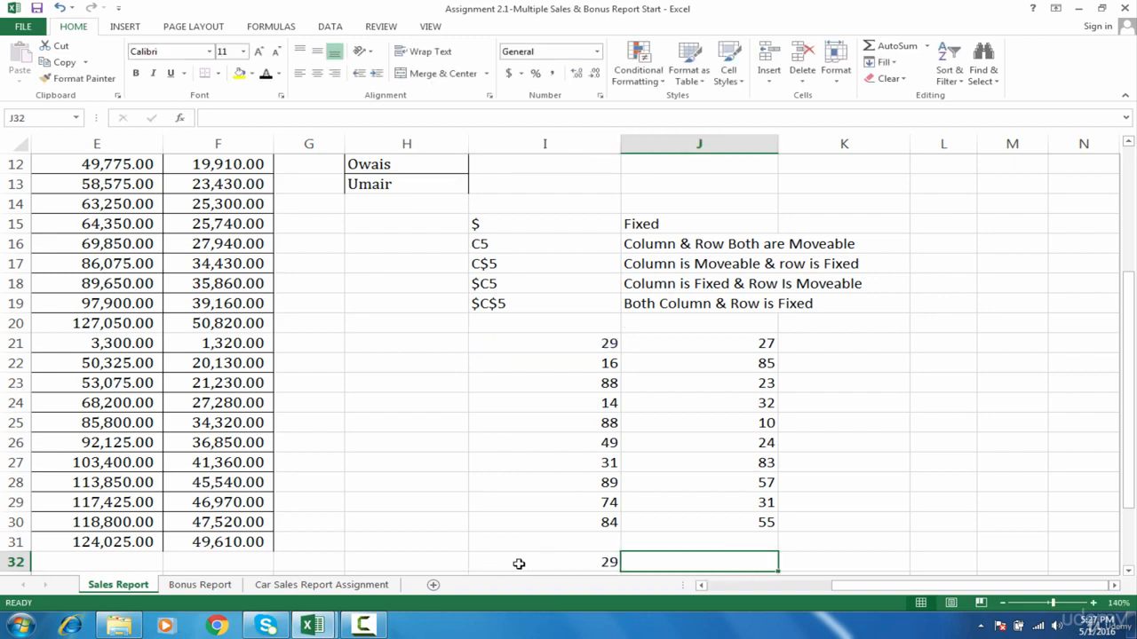
pyautogui.click(551, 562)
pyautogui.moveTo(619, 571); pyautogui.dragTo(742, 565)
pyautogui.moveTo(1128, 421); pyautogui.dragTo(1127, 467)
pyautogui.click(773, 489)
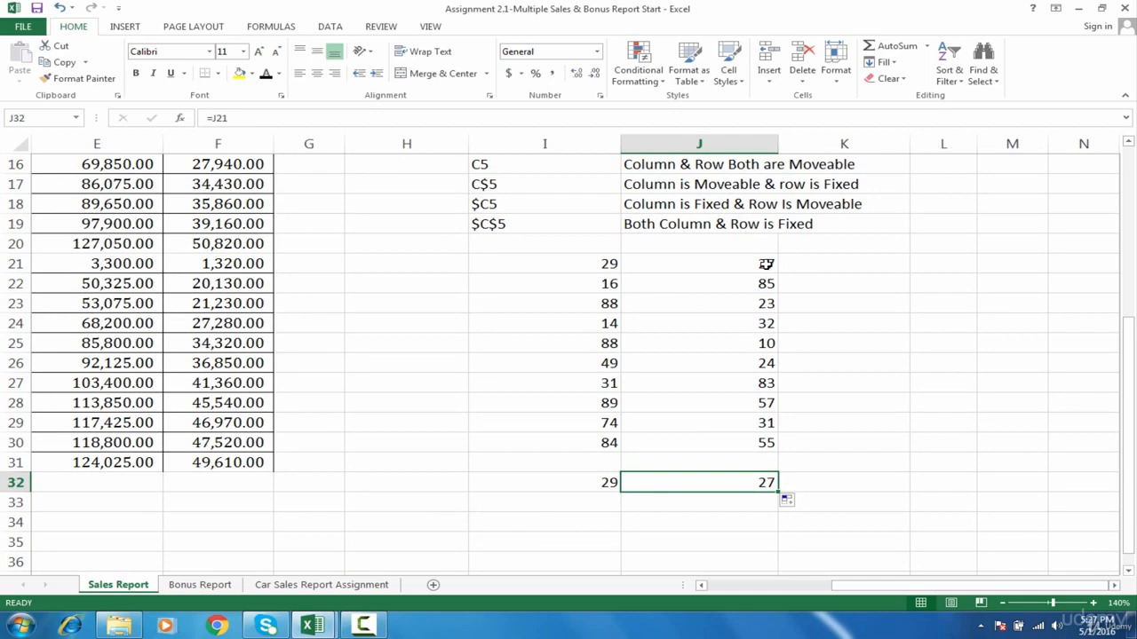
# Step: Extend the relative reference into I33:J33 and inspect the formula in I32
pyautogui.doubleClick(762, 480)
pyautogui.press('Tab')
pyautogui.click(769, 487)
pyautogui.moveTo(779, 490); pyautogui.dragTo(537, 499)
pyautogui.click(773, 286)
pyautogui.click(765, 507)
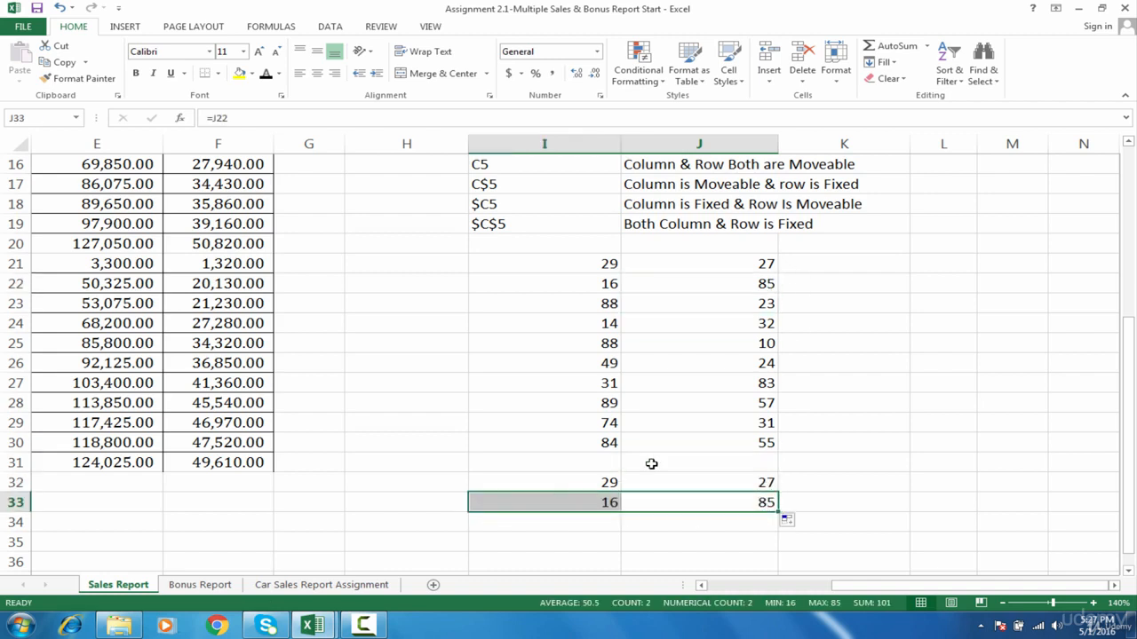
pyautogui.click(591, 499)
pyautogui.doubleClick(596, 482)
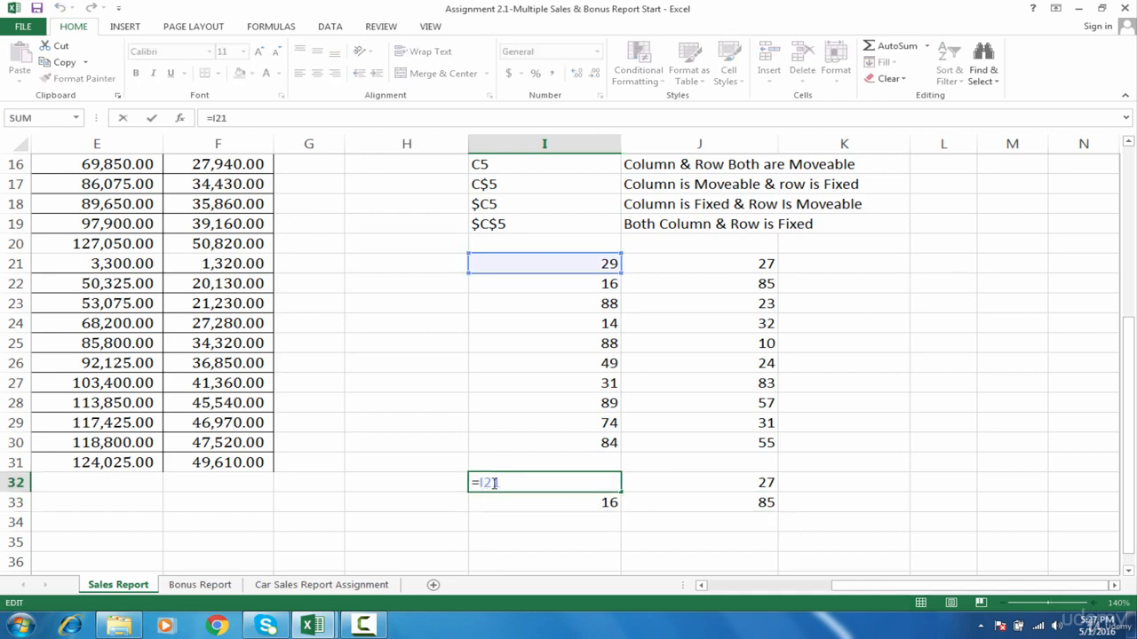
pyautogui.press('Tab')
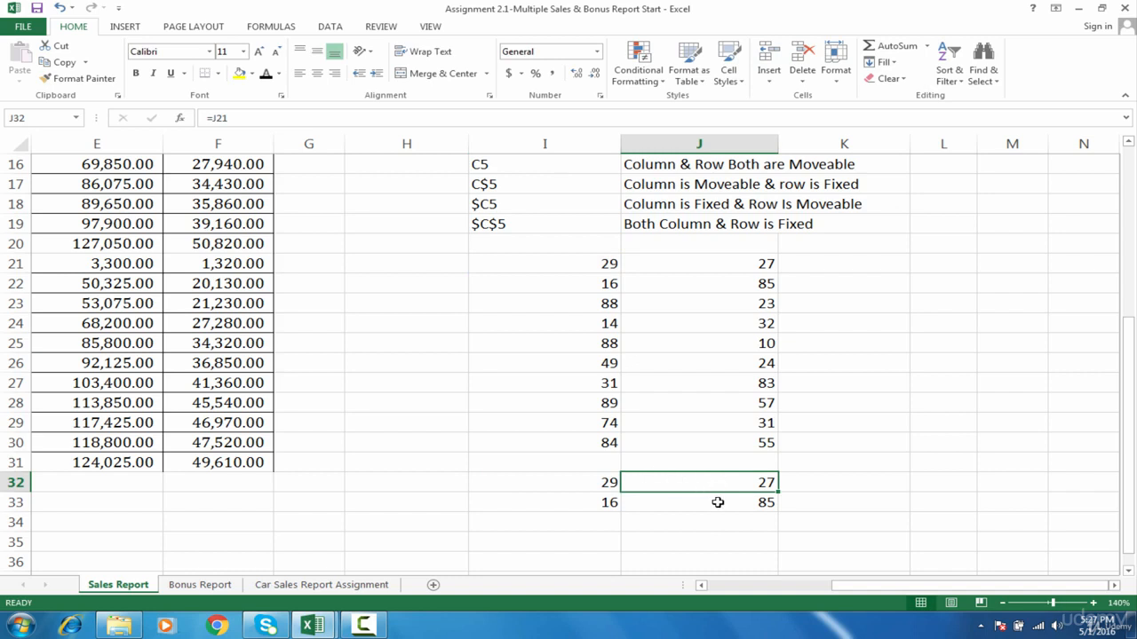
# Step: Clear the relative test copies from I33:J33 and I32, keeping only the formula in J32
pyautogui.moveTo(718, 503); pyautogui.dragTo(600, 503)
pyautogui.press('Delete')
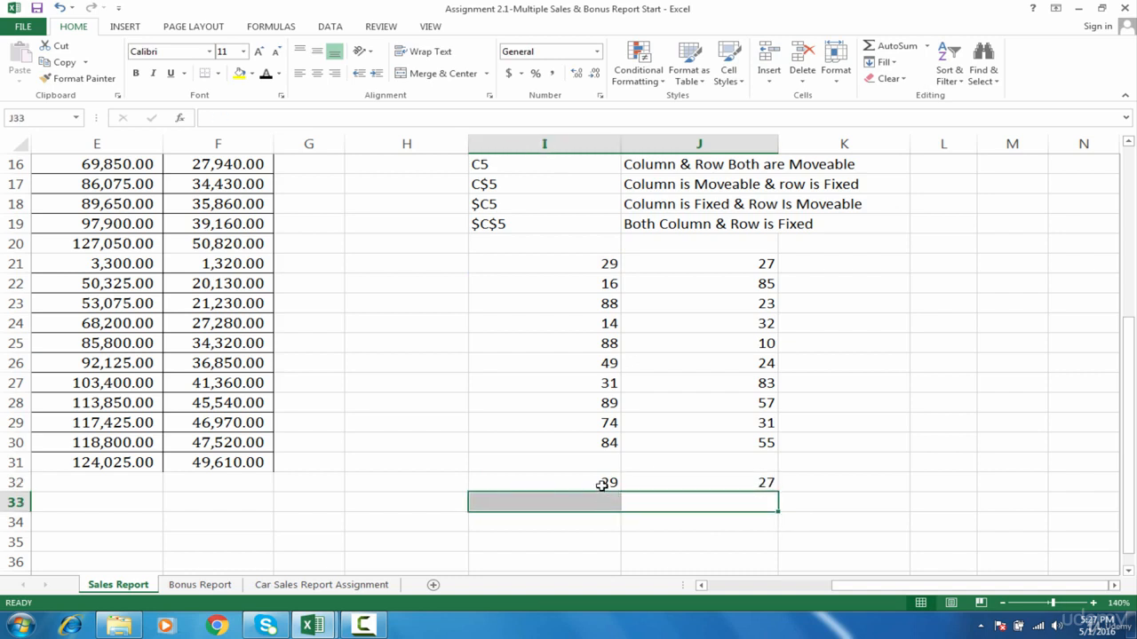
pyautogui.click(602, 483)
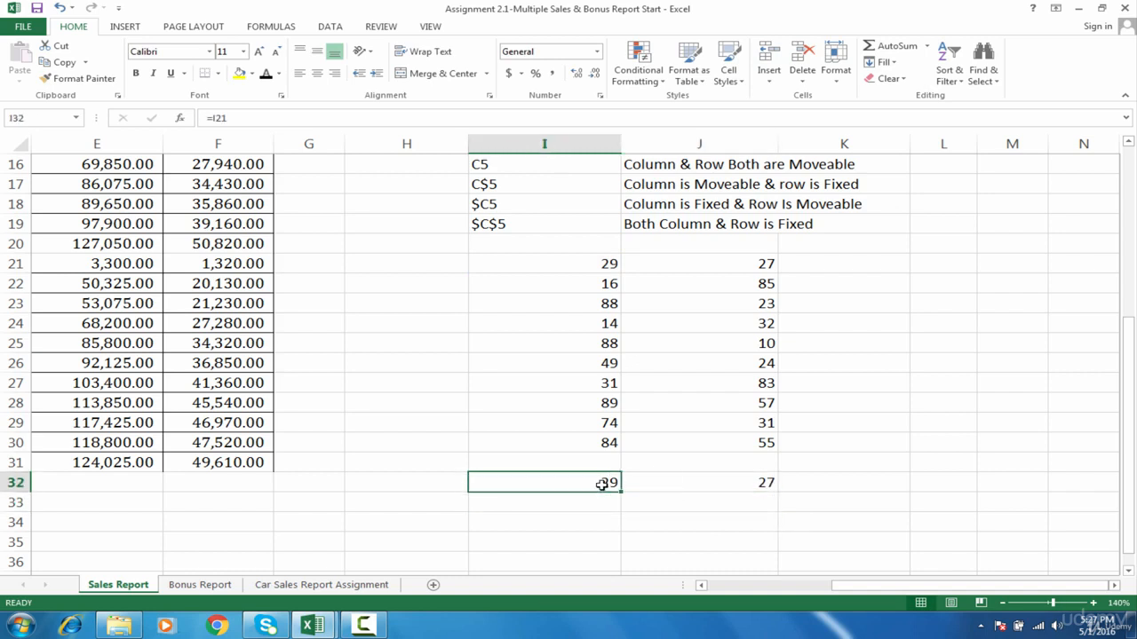
# Step: Change the formula in J32 to =J$21 so its column is moveable and its row is fixed
pyautogui.doubleClick(736, 482)
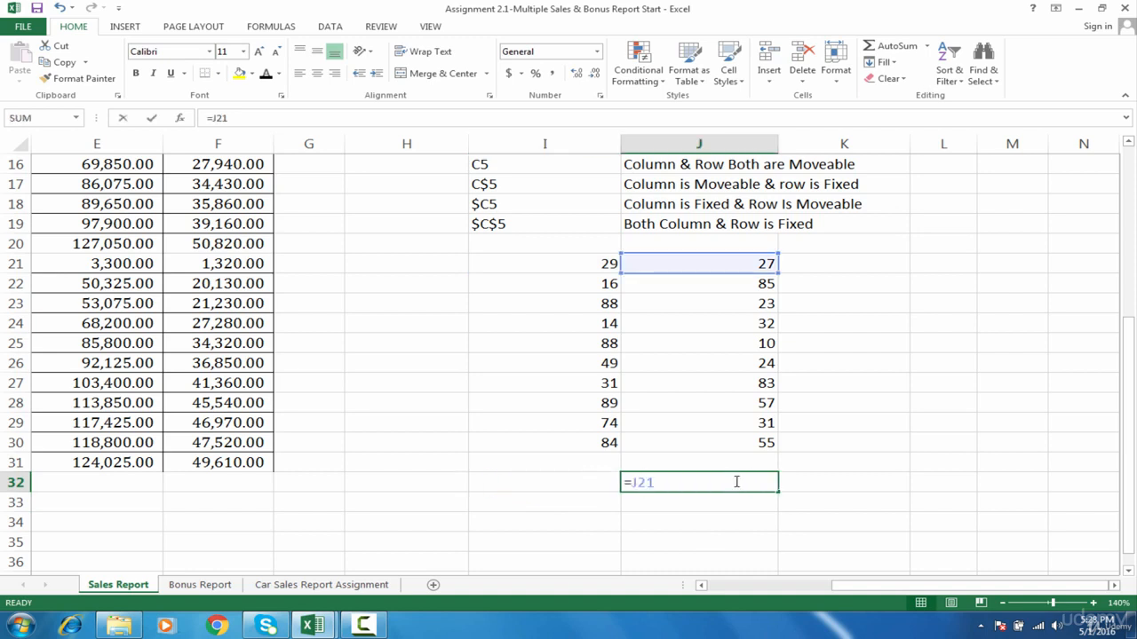
pyautogui.click(637, 482)
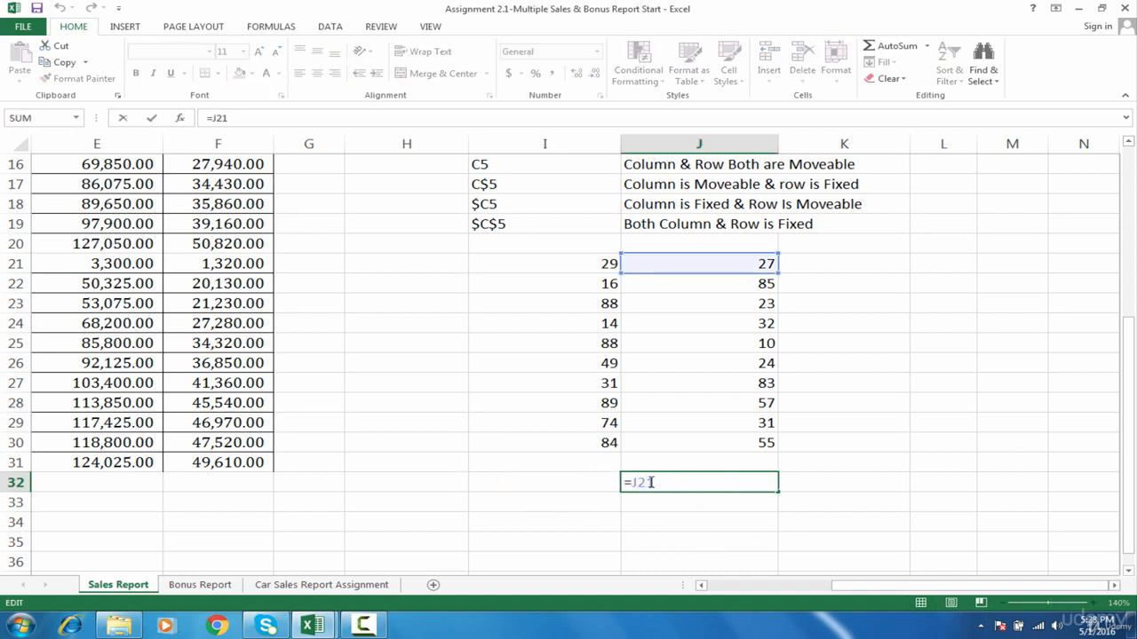
pyautogui.press('F4')
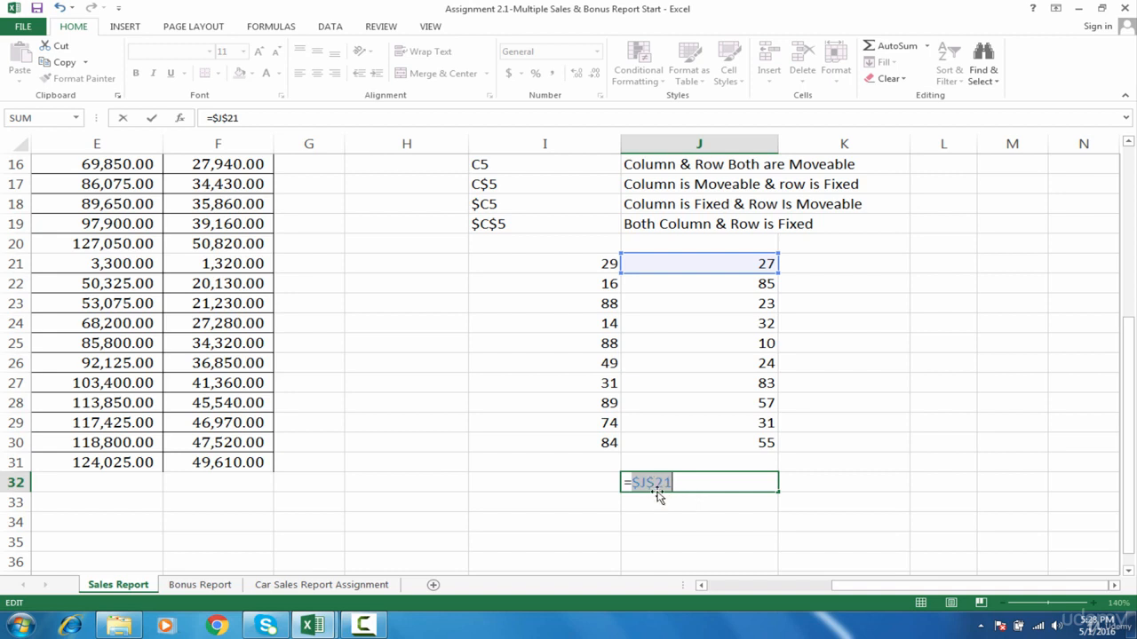
pyautogui.press('F4')
pyautogui.click(694, 489)
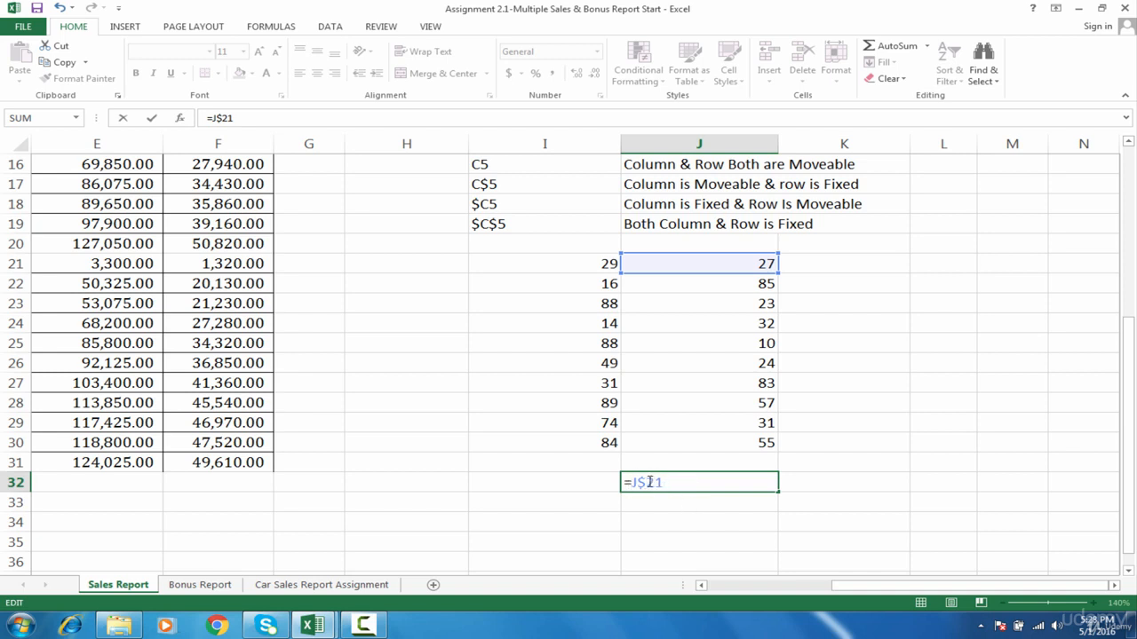
pyautogui.moveTo(638, 483)
pyautogui.mouseDown()
pyautogui.moveTo(661, 482)
pyautogui.moveTo(635, 482)
pyautogui.mouseUp()
pyautogui.click(672, 480)
pyautogui.press('Tab')
# Step: Fill the row-fixed formula from J32 across to I32 and select the copy
pyautogui.click(737, 485)
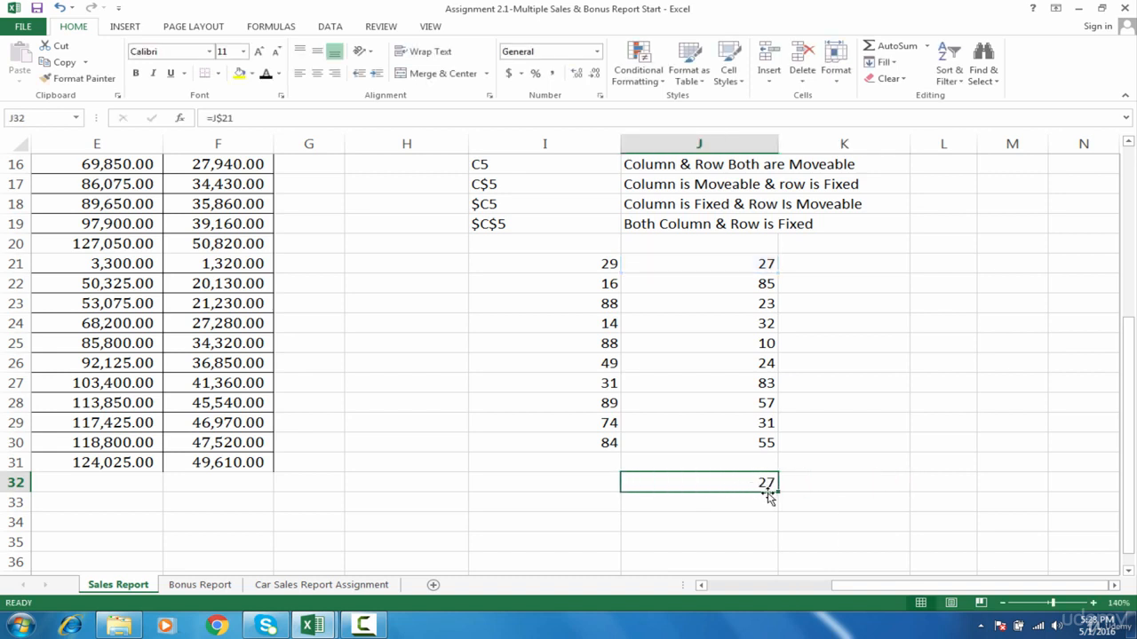
pyautogui.moveTo(776, 489); pyautogui.dragTo(503, 486)
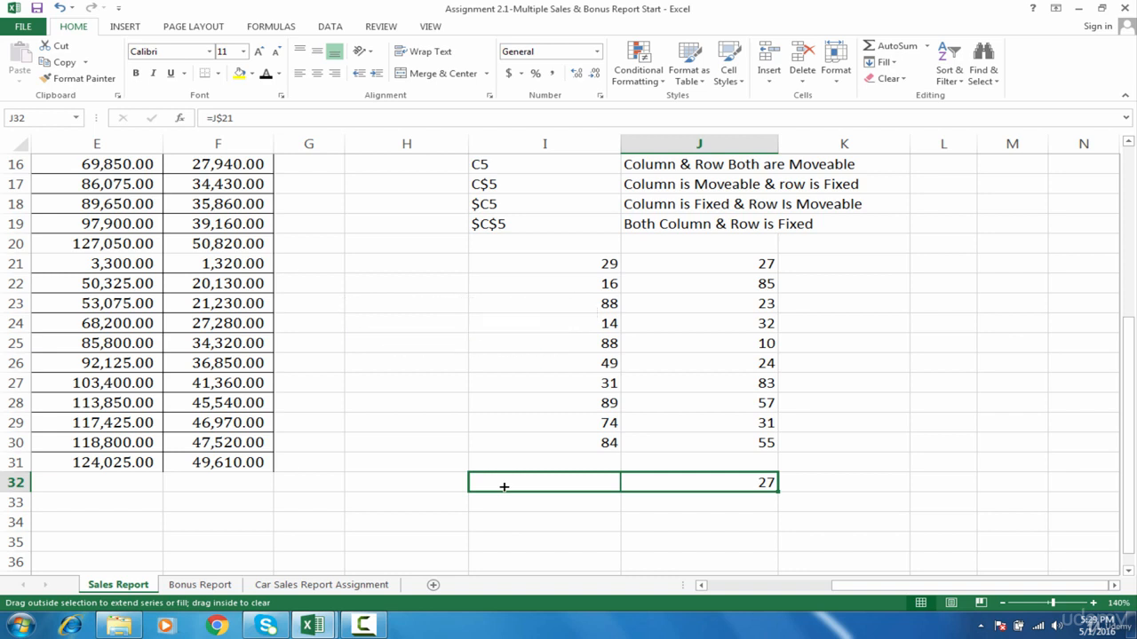
pyautogui.moveTo(503, 486); pyautogui.dragTo(502, 484)
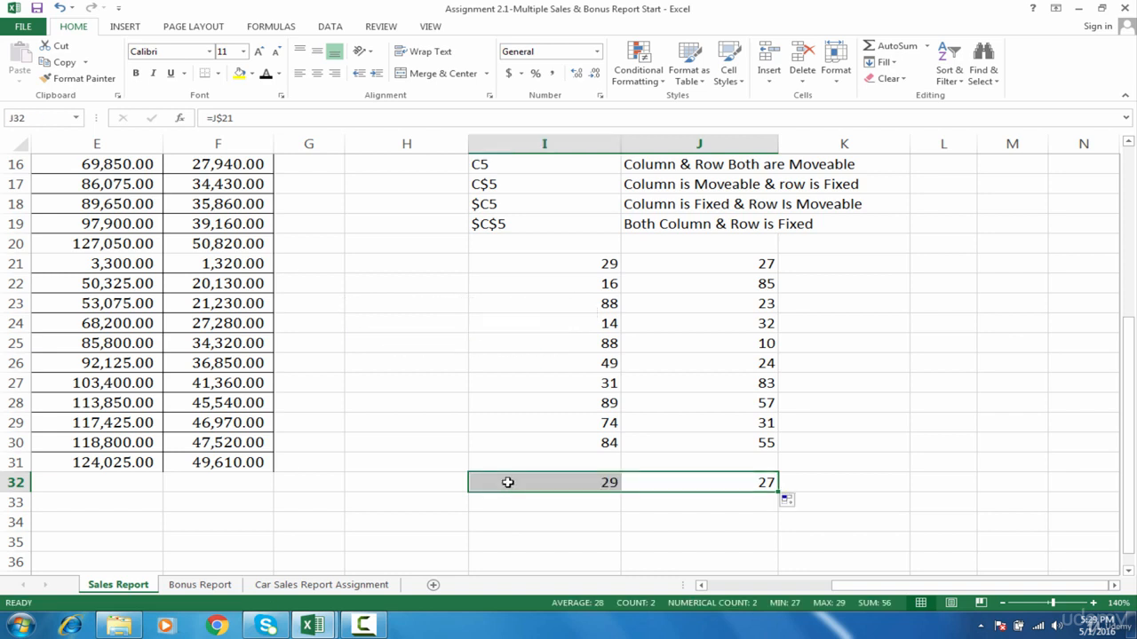
pyautogui.click(515, 481)
# Step: Try shifting the reference inside J32's formula one column over to I$21, then cancel the edit
pyautogui.doubleClick(752, 482)
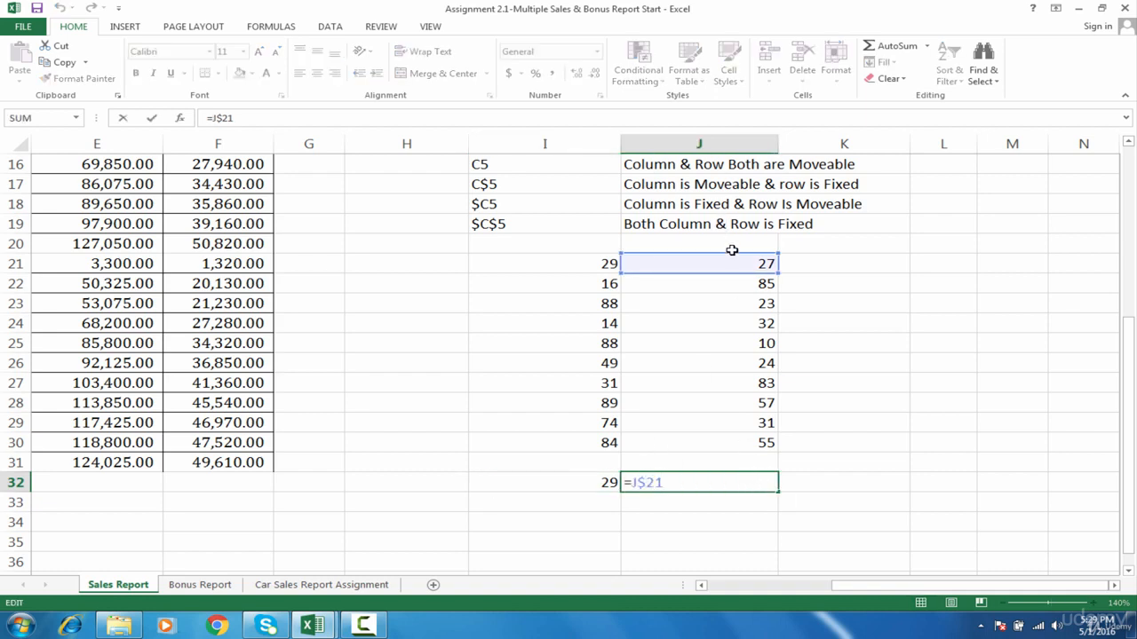
pyautogui.moveTo(733, 256)
pyautogui.mouseDown()
pyautogui.moveTo(591, 253)
pyautogui.moveTo(590, 264)
pyautogui.moveTo(717, 259)
pyautogui.mouseUp()
pyautogui.moveTo(700, 256); pyautogui.dragTo(581, 263)
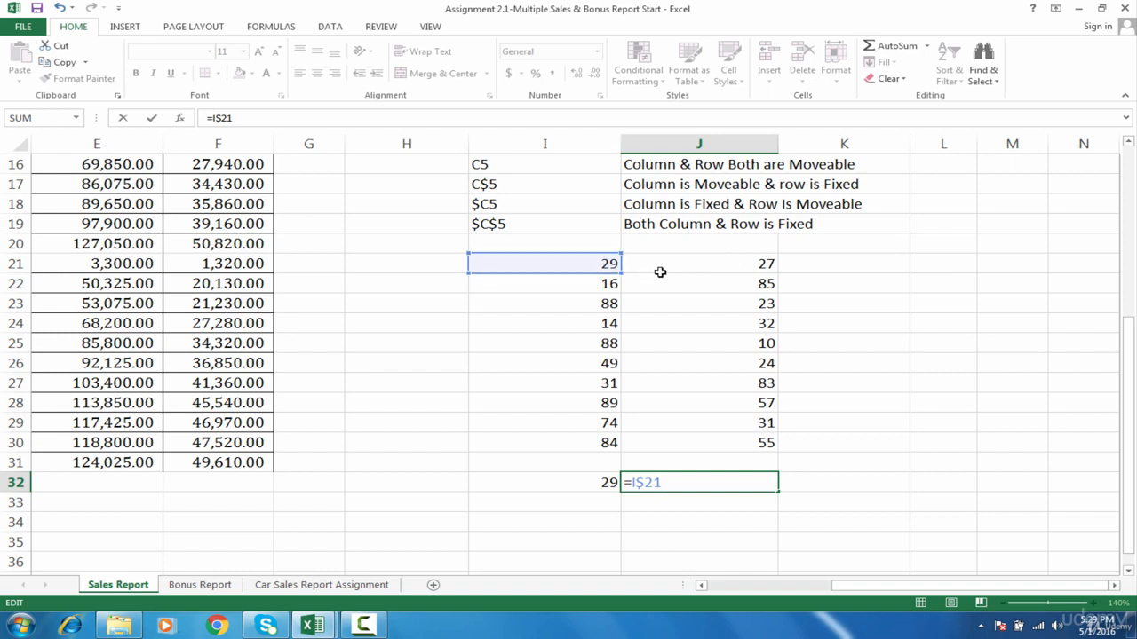
pyautogui.press('Escape')
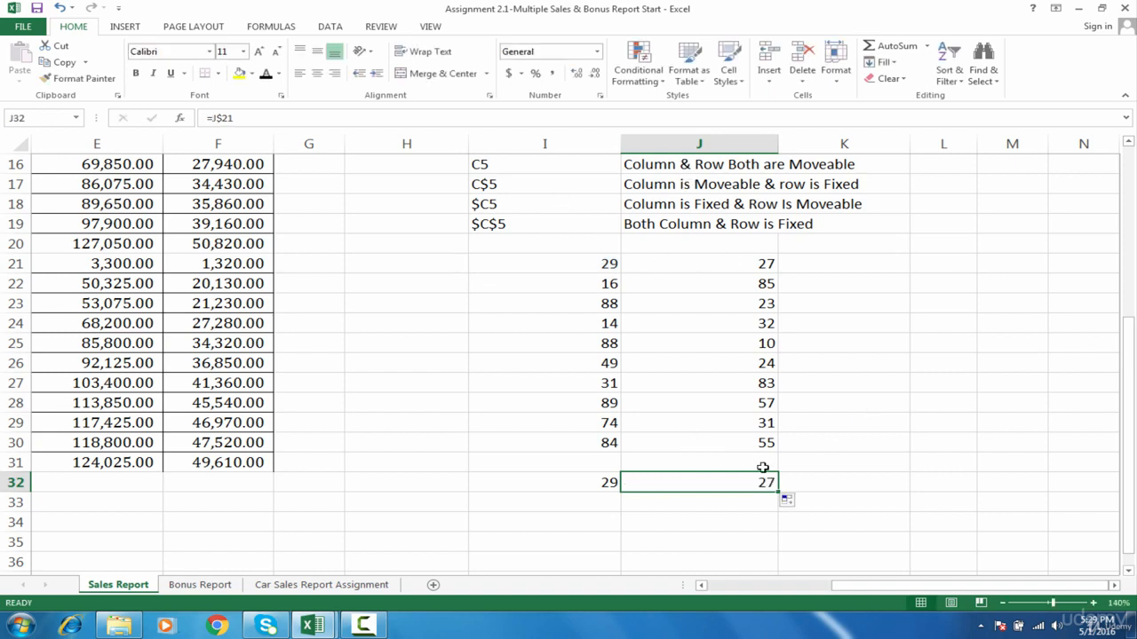
# Step: Examine which source cell the row-fixed formula in J32 refers to before copying it downward
pyautogui.doubleClick(771, 484)
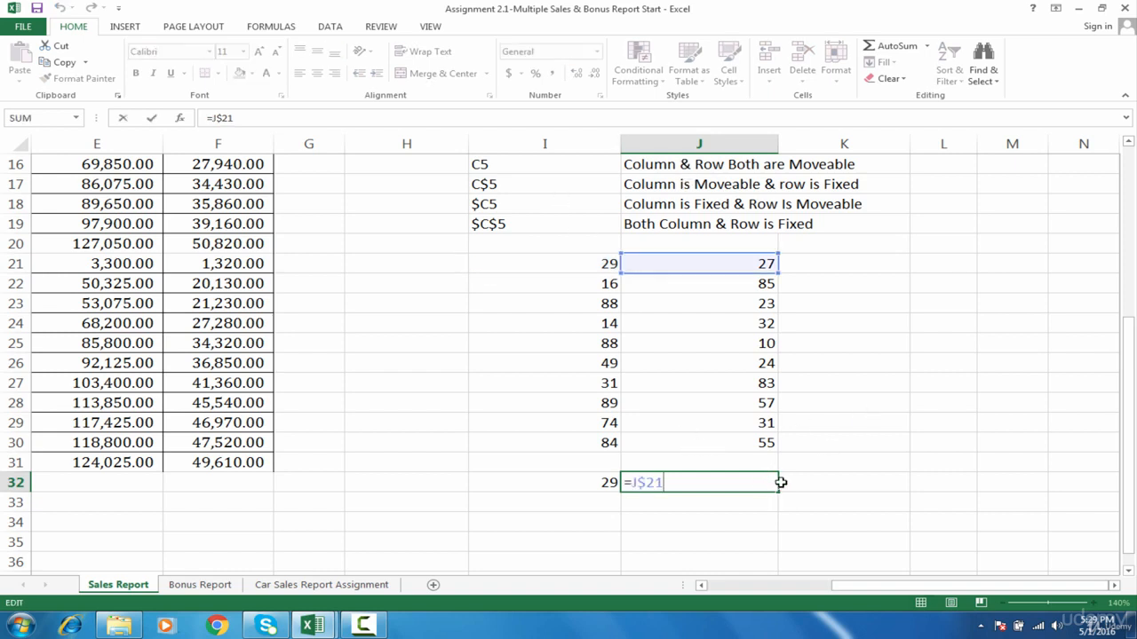
pyautogui.click(782, 483)
pyautogui.click(754, 483)
pyautogui.moveTo(778, 489); pyautogui.dragTo(776, 512)
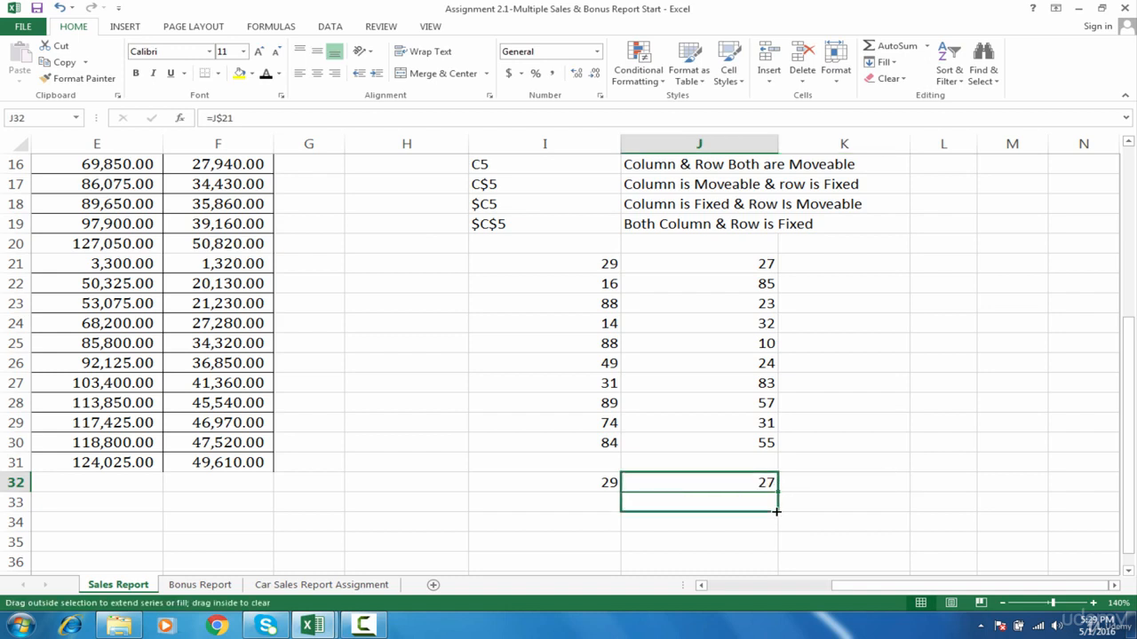
pyautogui.moveTo(776, 512); pyautogui.dragTo(766, 480)
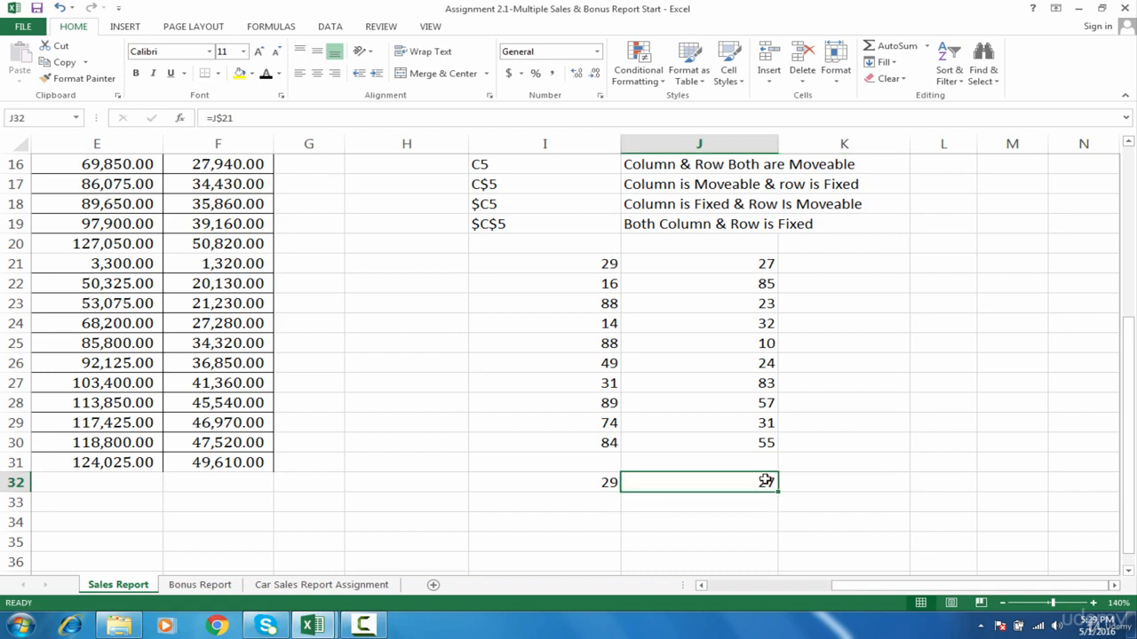
pyautogui.doubleClick(766, 481)
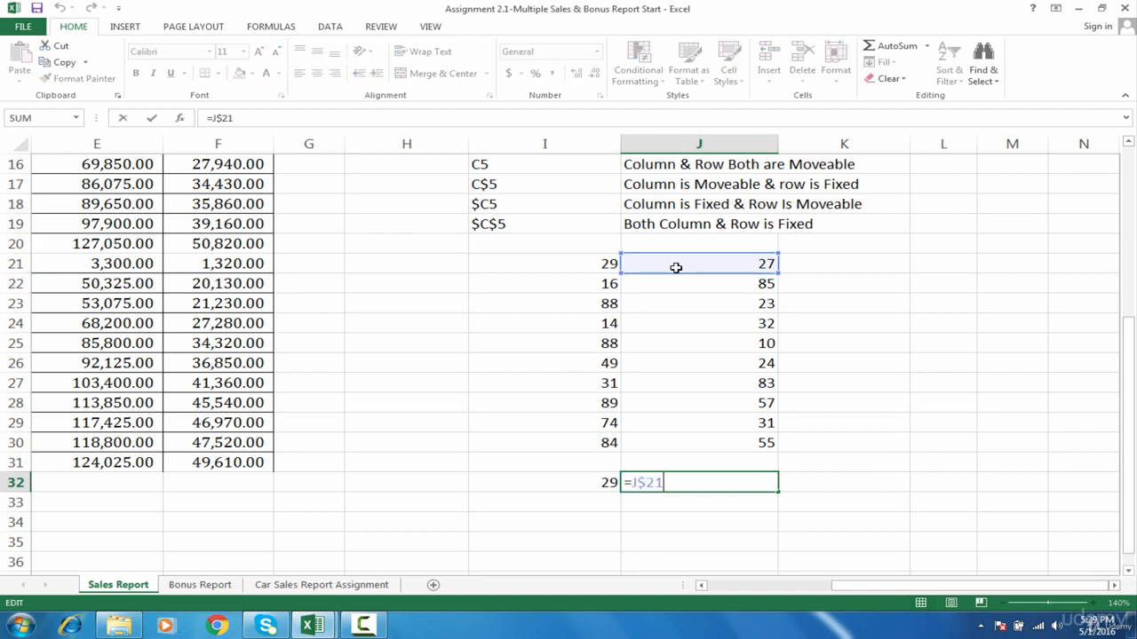
pyautogui.moveTo(675, 271)
pyautogui.mouseDown()
pyautogui.moveTo(679, 296)
pyautogui.moveTo(680, 266)
pyautogui.mouseUp()
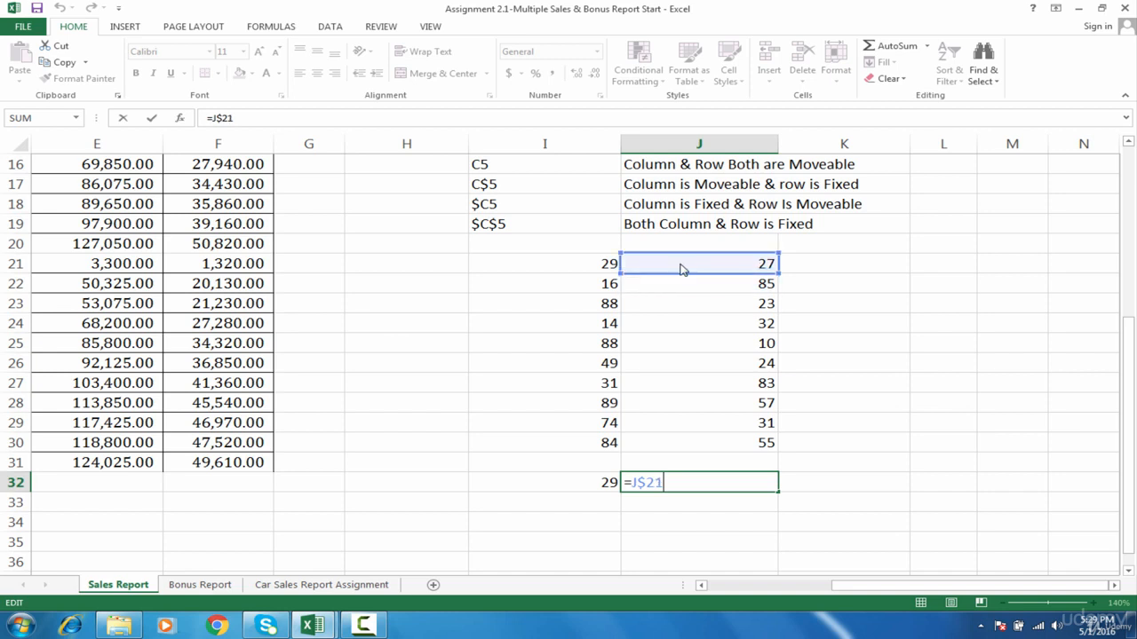
pyautogui.press('Tab')
# Step: Fill the row-fixed formula from J32 down to J33 and from there across to I33
pyautogui.click(698, 480)
pyautogui.moveTo(779, 491); pyautogui.dragTo(780, 511)
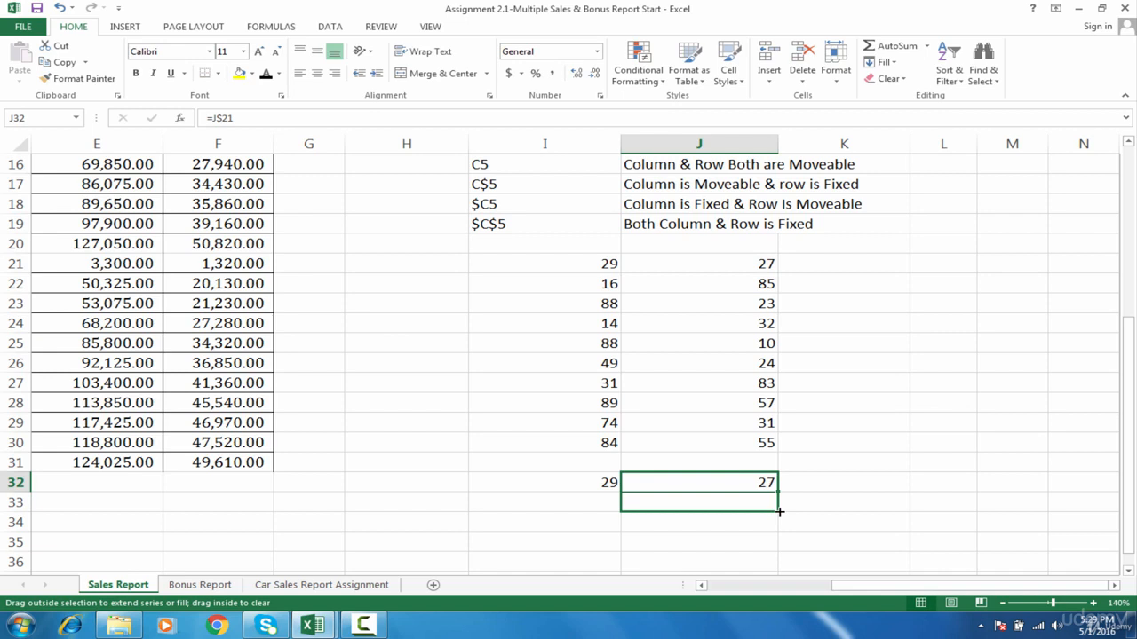
pyautogui.moveTo(780, 511); pyautogui.dragTo(779, 512)
pyautogui.click(764, 505)
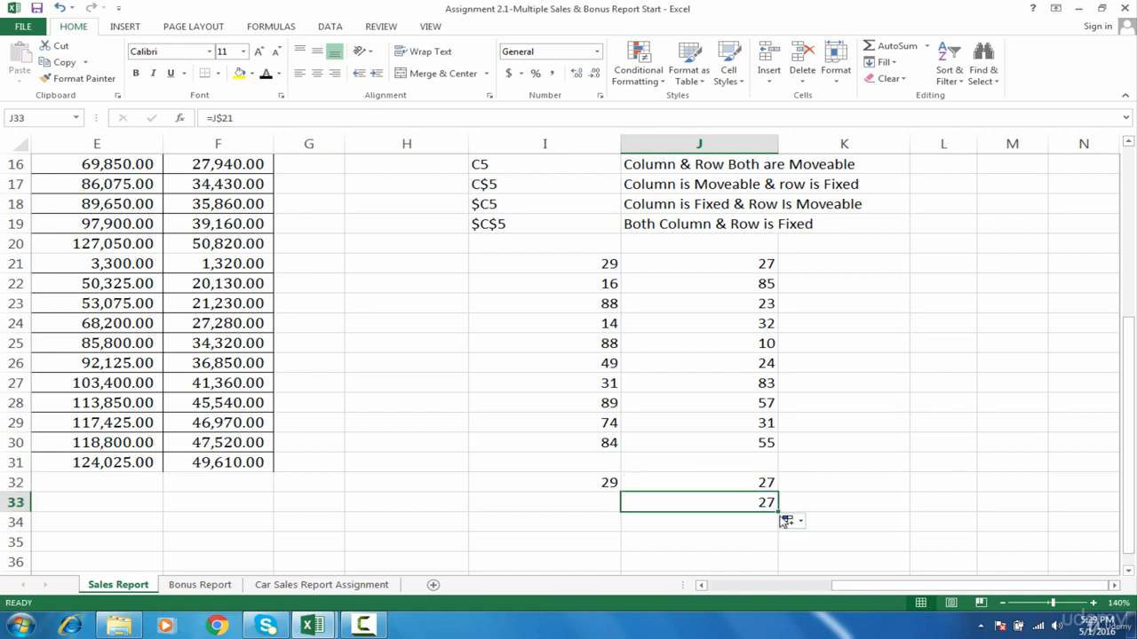
pyautogui.moveTo(779, 510); pyautogui.dragTo(538, 504)
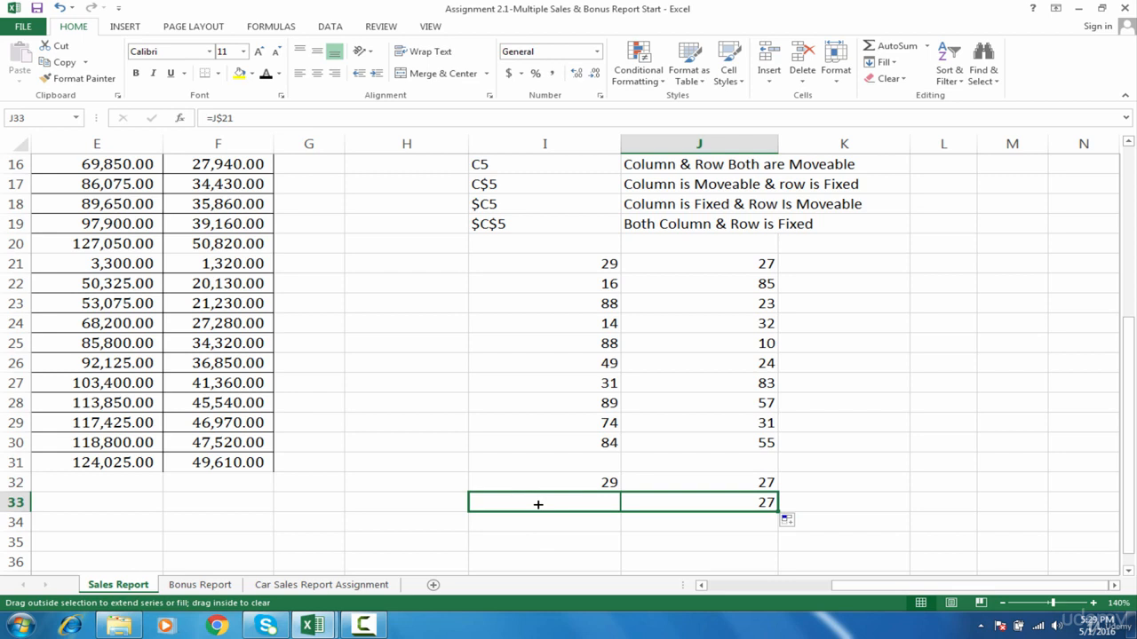
pyautogui.moveTo(538, 504); pyautogui.dragTo(538, 505)
pyautogui.click(560, 507)
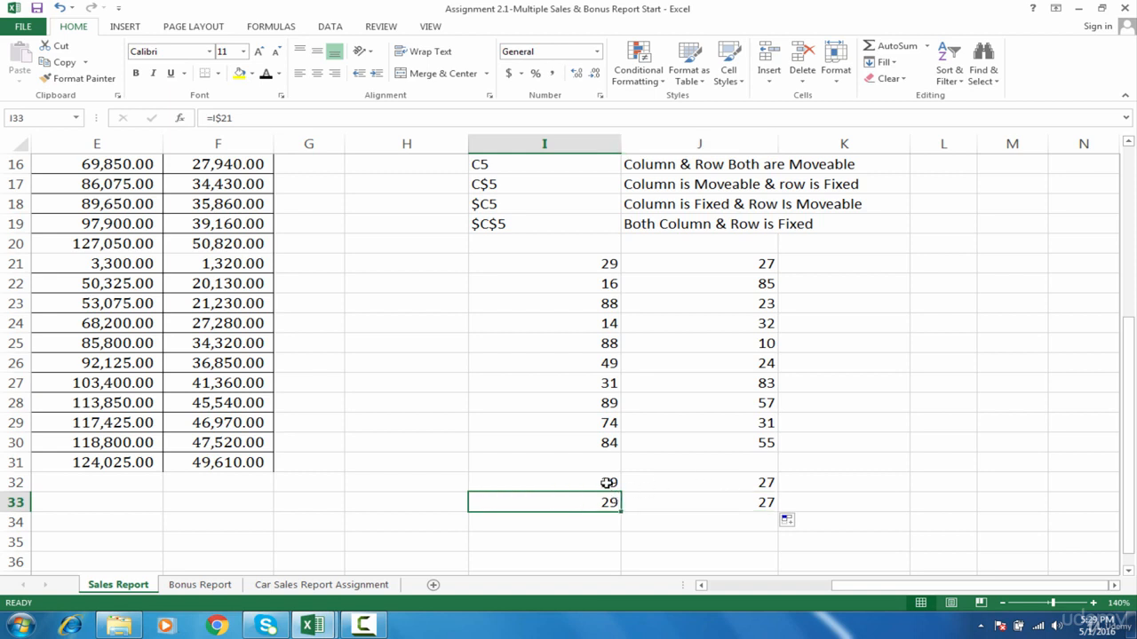
# Step: Clear the row-fixed test copies from I32:I33 and J33
pyautogui.moveTo(606, 483); pyautogui.dragTo(606, 499)
pyautogui.press('Delete')
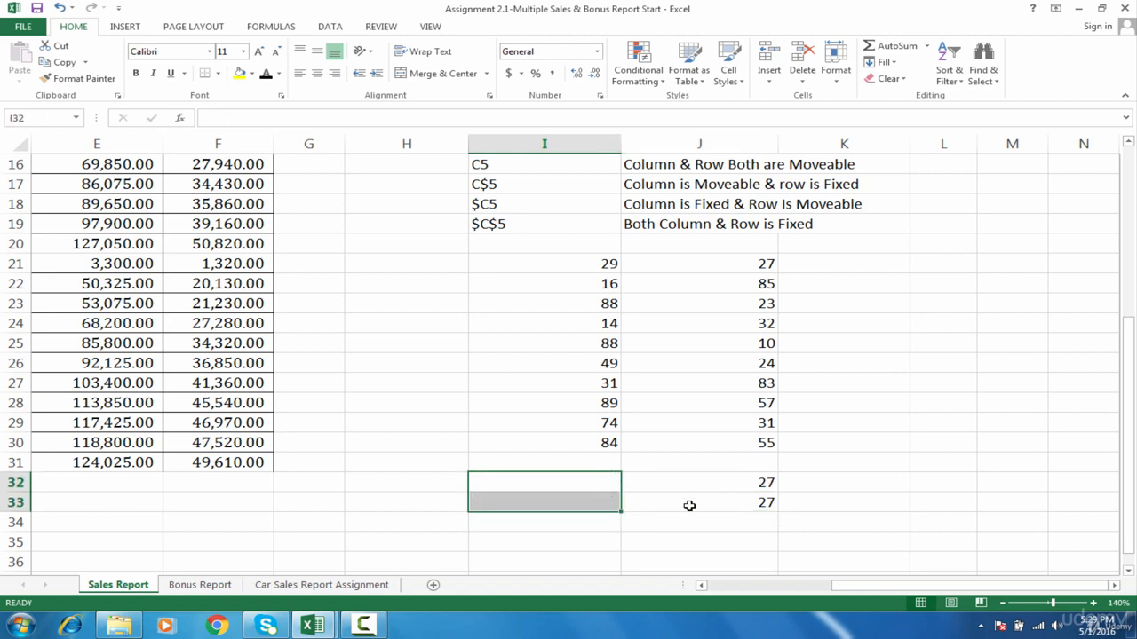
pyautogui.click(693, 505)
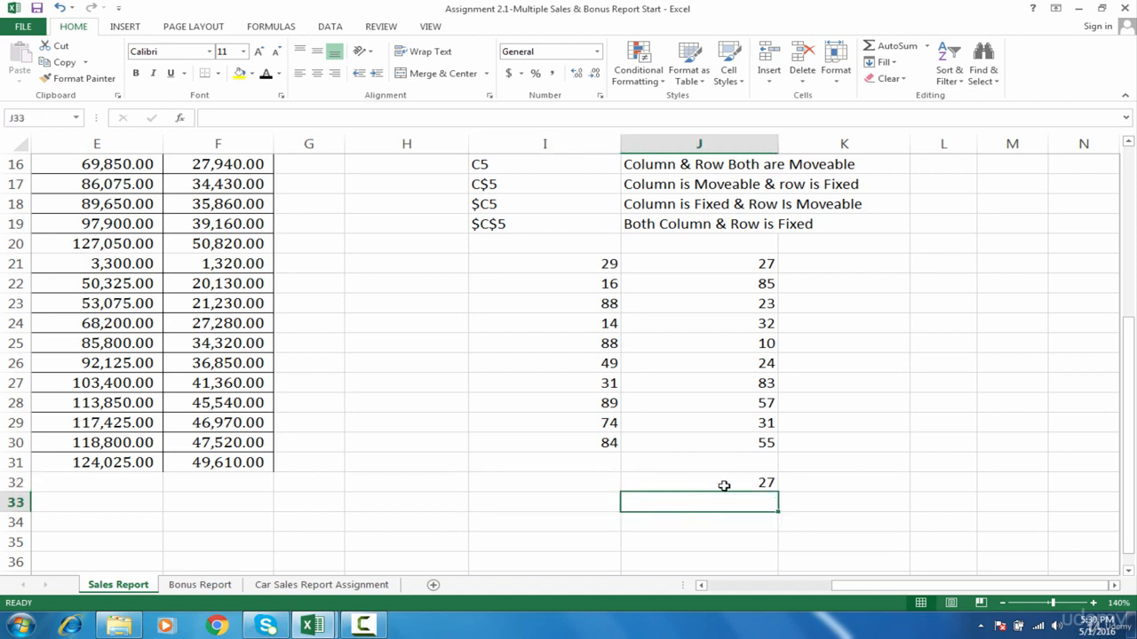
# Step: Change the formula in J32 to =$J21 so its column is fixed and its row is moveable
pyautogui.doubleClick(727, 484)
pyautogui.click(643, 487)
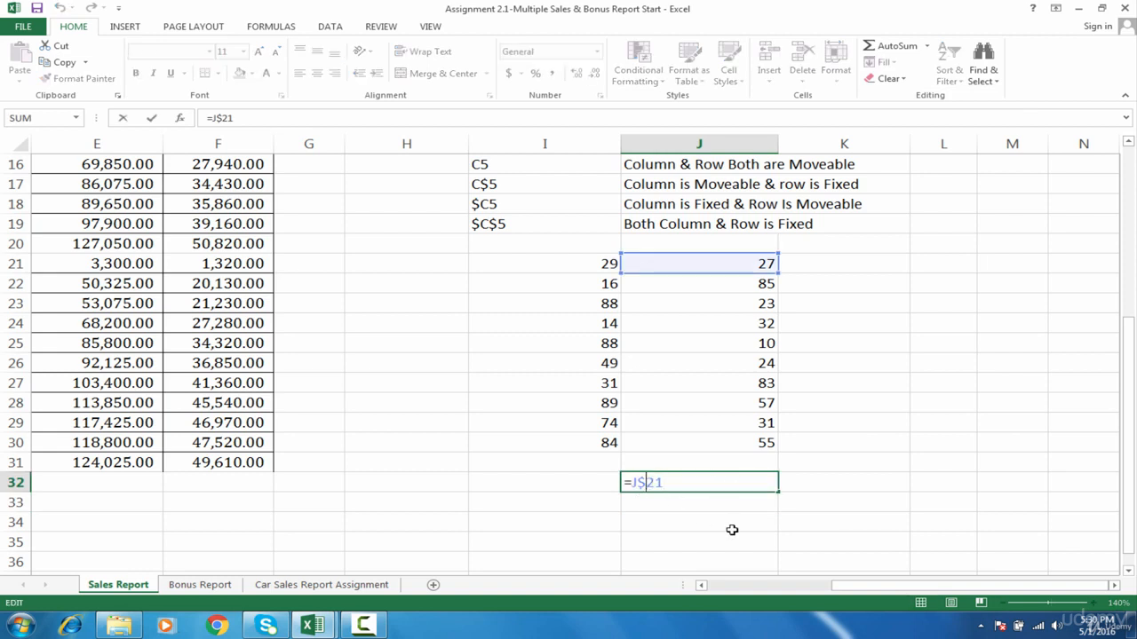
pyautogui.press('F4')
pyautogui.click(673, 486)
pyautogui.press('Return')
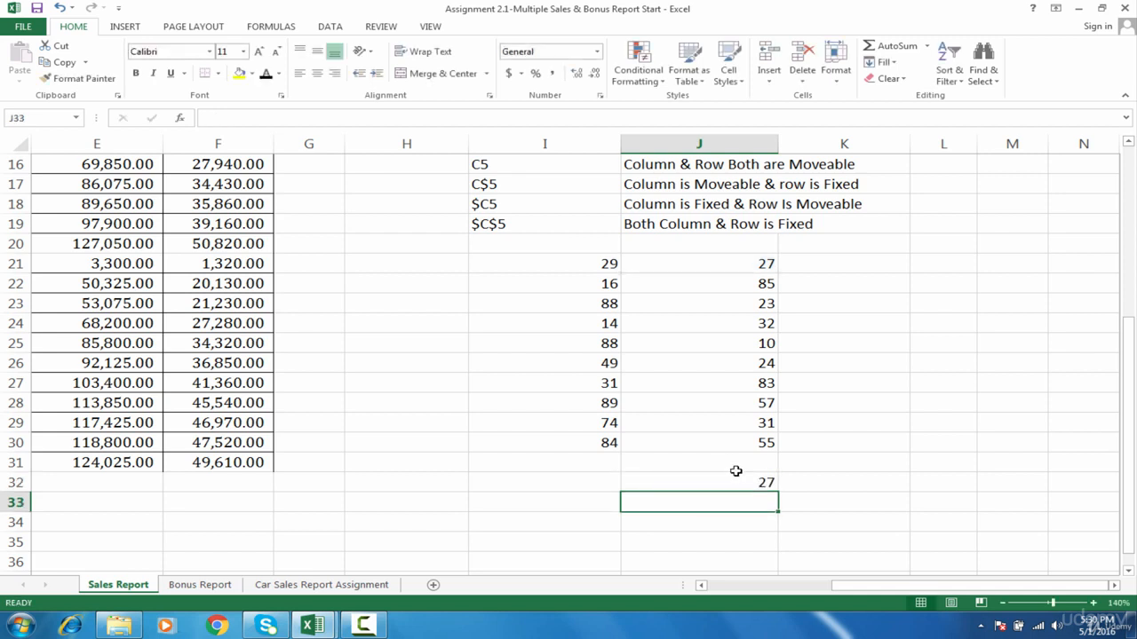
# Step: Fill the column-fixed formula from J32 across to I32
pyautogui.click(736, 470)
pyautogui.click(762, 483)
pyautogui.moveTo(774, 486); pyautogui.dragTo(504, 483)
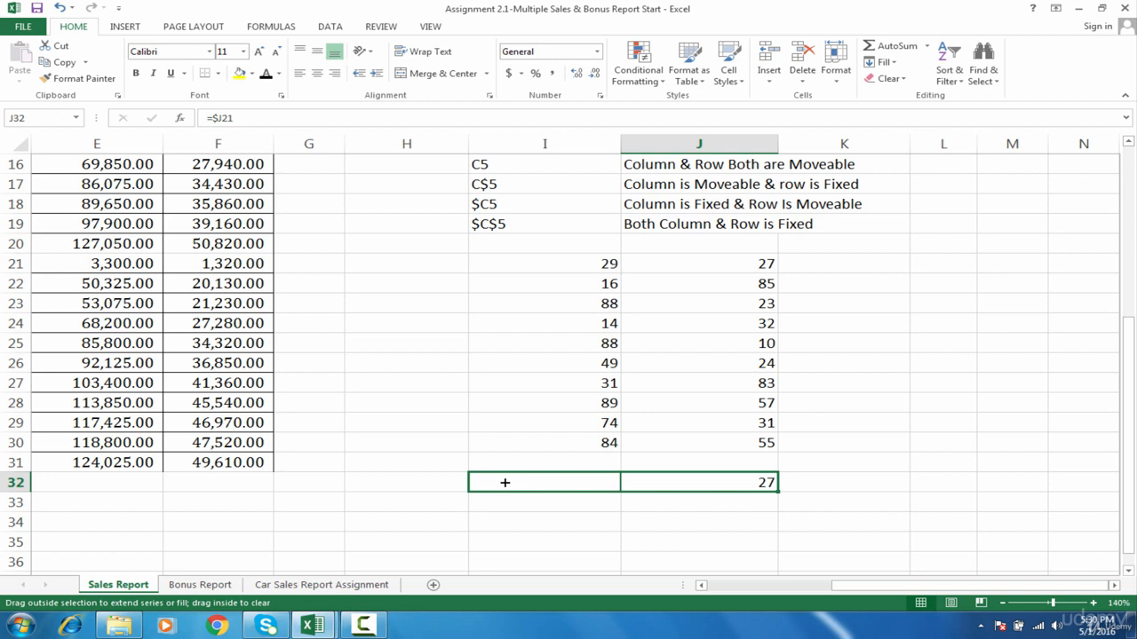
pyautogui.moveTo(504, 482); pyautogui.dragTo(505, 480)
pyautogui.click(525, 479)
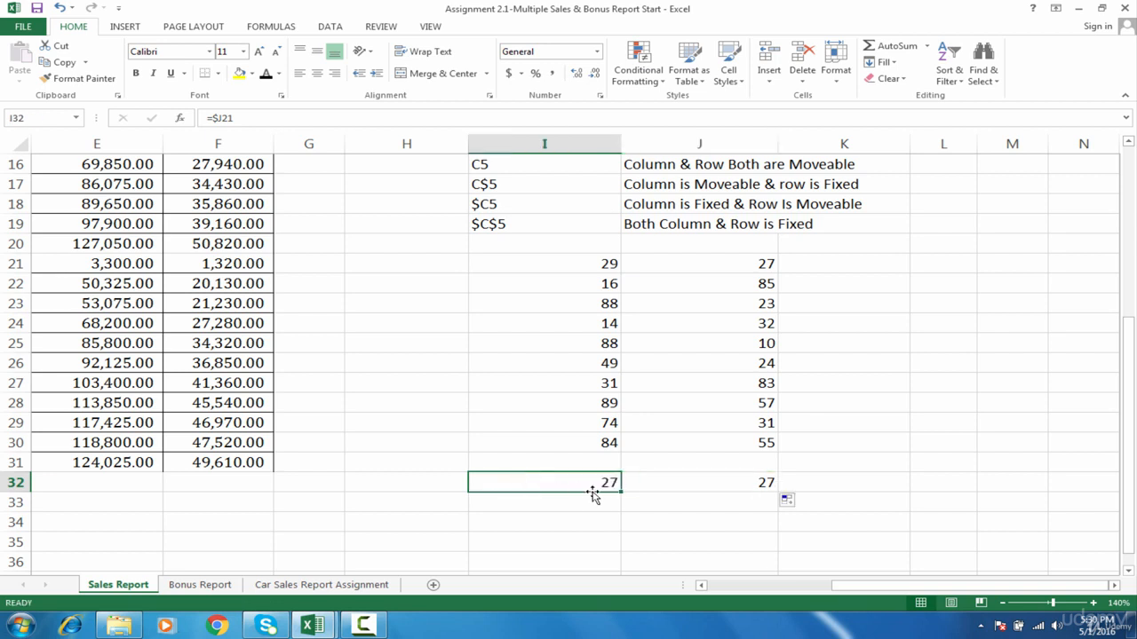
pyautogui.moveTo(622, 487); pyautogui.dragTo(623, 505)
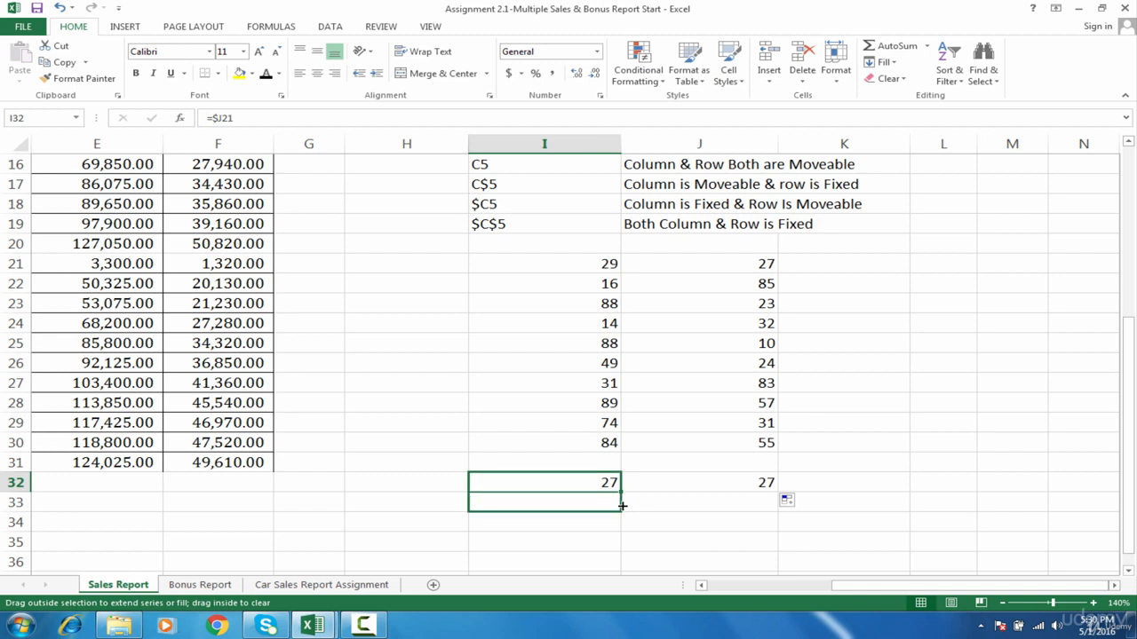
pyautogui.moveTo(623, 506); pyautogui.dragTo(621, 487)
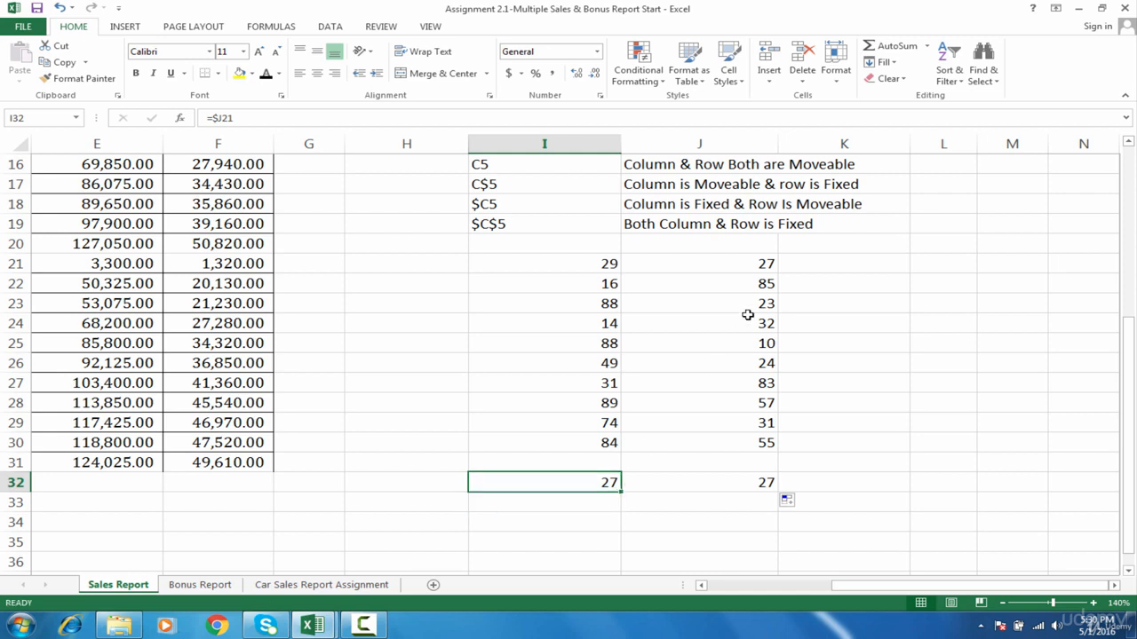
# Step: Examine which source cell the copied column-fixed formula in I32 refers to
pyautogui.doubleClick(599, 478)
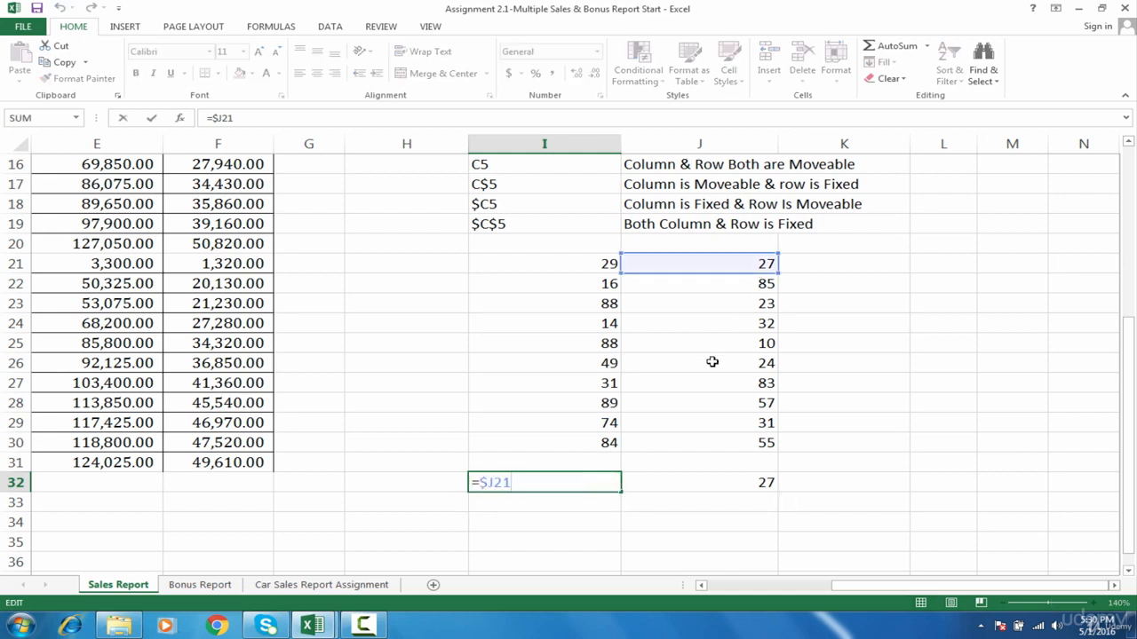
pyautogui.moveTo(745, 263)
pyautogui.mouseDown()
pyautogui.moveTo(744, 291)
pyautogui.moveTo(745, 271)
pyautogui.mouseUp()
pyautogui.press('Return')
# Step: Fill the column-fixed formula from I32 down to I33 and from there across to J33
pyautogui.click(591, 484)
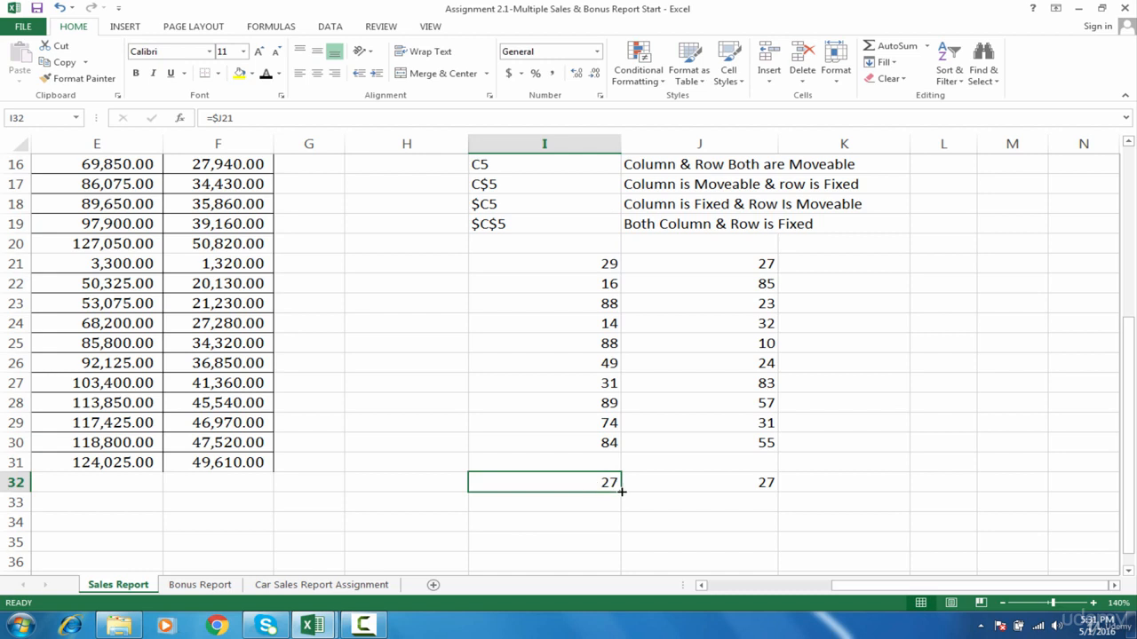
pyautogui.moveTo(622, 491); pyautogui.dragTo(777, 511)
pyautogui.click(610, 505)
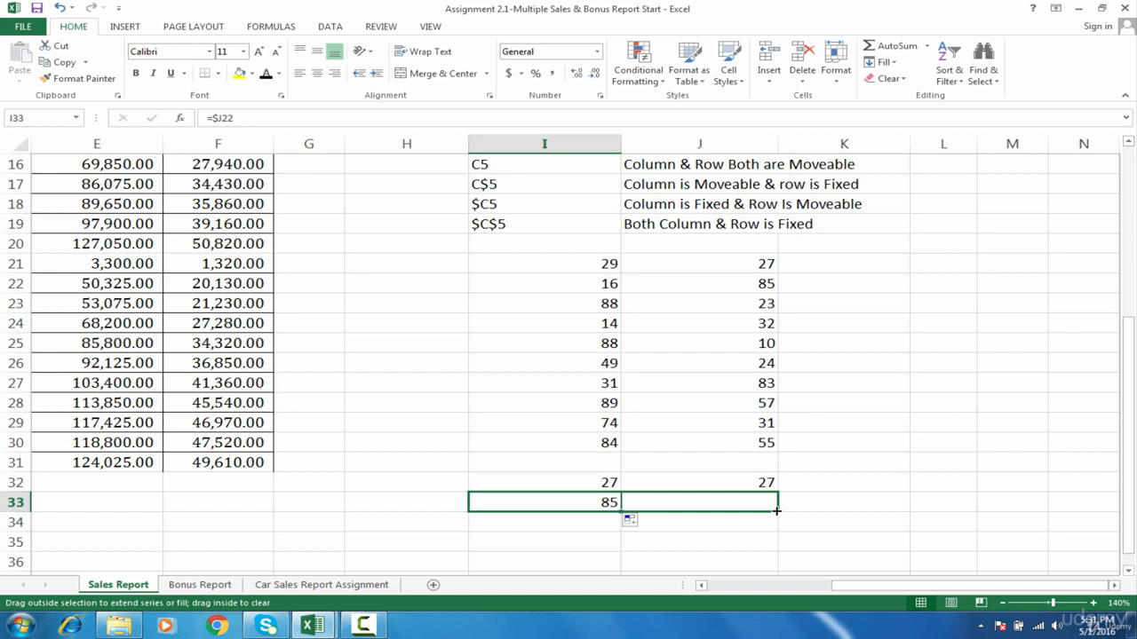
pyautogui.moveTo(776, 510); pyautogui.dragTo(776, 511)
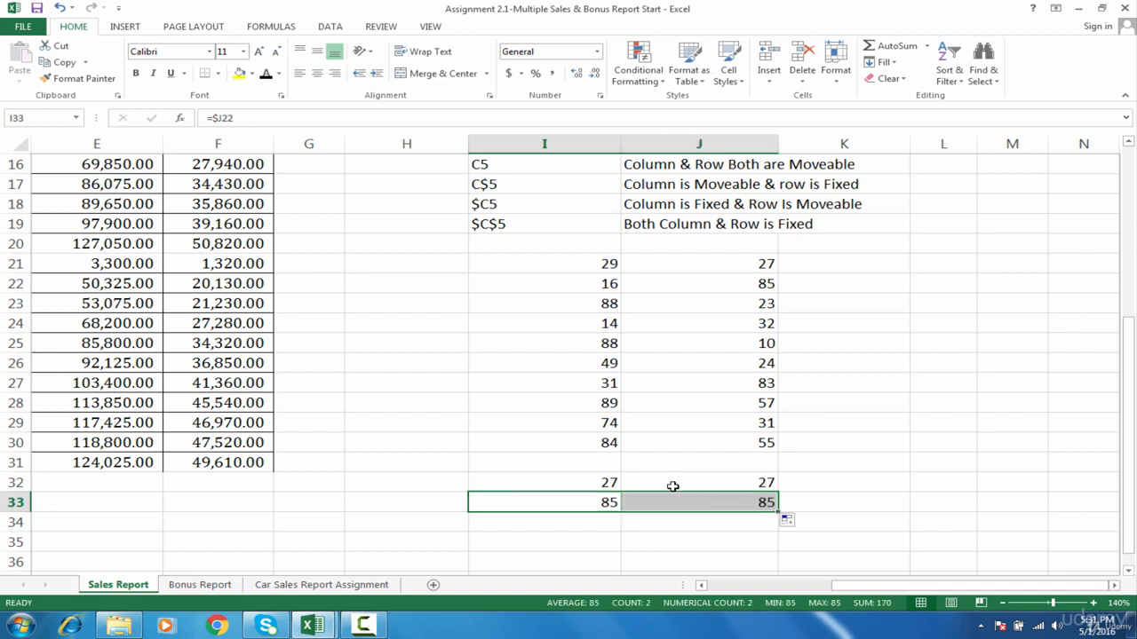
# Step: Clear the sample numbers in I21:J30 and the test formulas in I32:J33
pyautogui.click(578, 259)
pyautogui.hotkey('ctrl', 'shift', 'Right')
pyautogui.hotkey('ctrl', 'shift', 'Down')
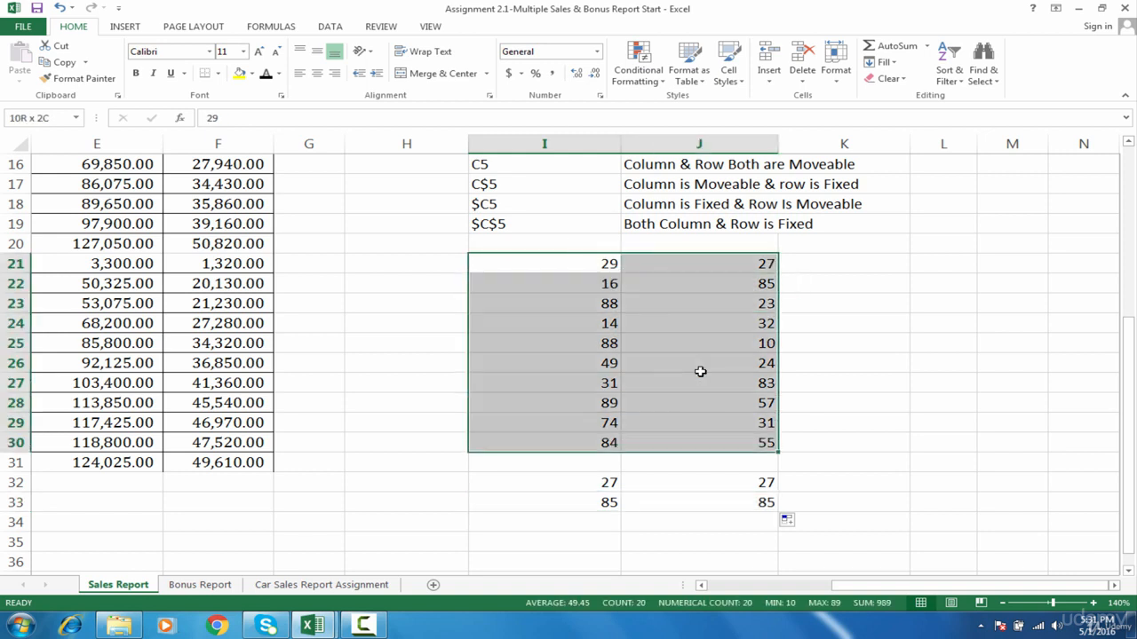
pyautogui.press('Delete')
pyautogui.click(594, 479)
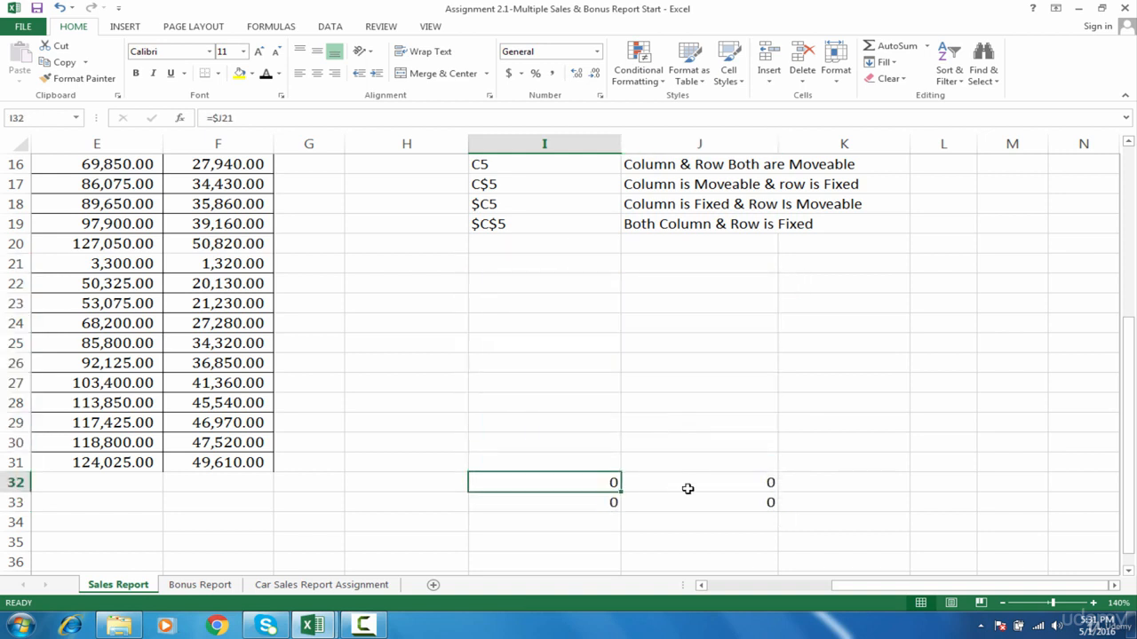
pyautogui.keyDown('shift'); pyautogui.click(740, 505); pyautogui.keyUp('shift')
pyautogui.press('Delete')
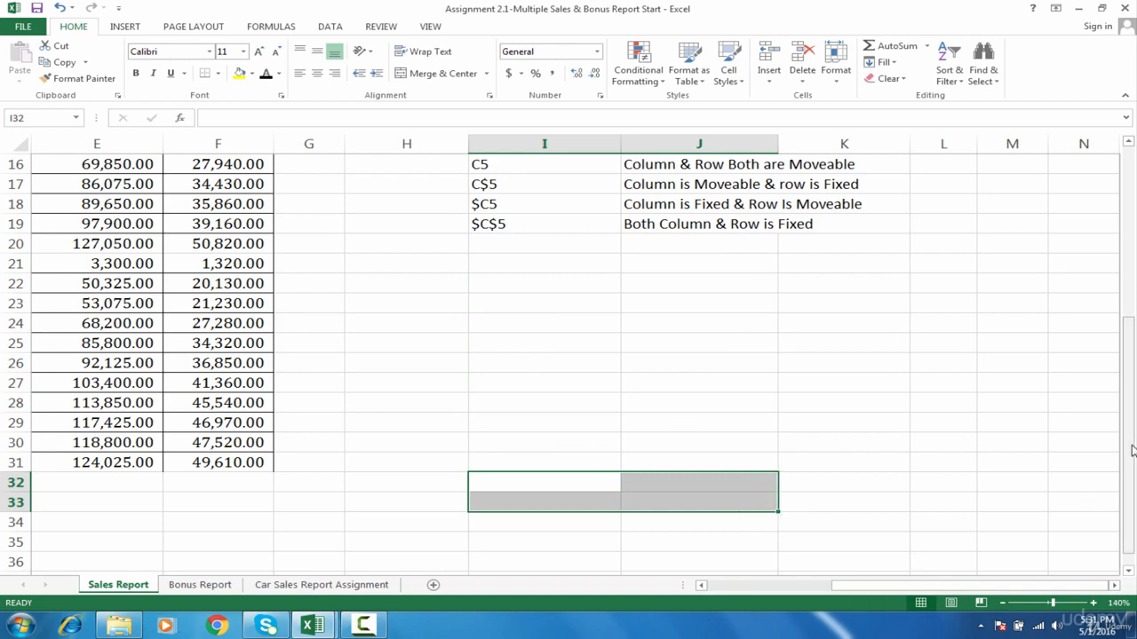
# Step: Select the SUMIF formula in I9 of the sales person summary
pyautogui.moveTo(1130, 448); pyautogui.dragTo(1135, 186)
pyautogui.click(593, 330)
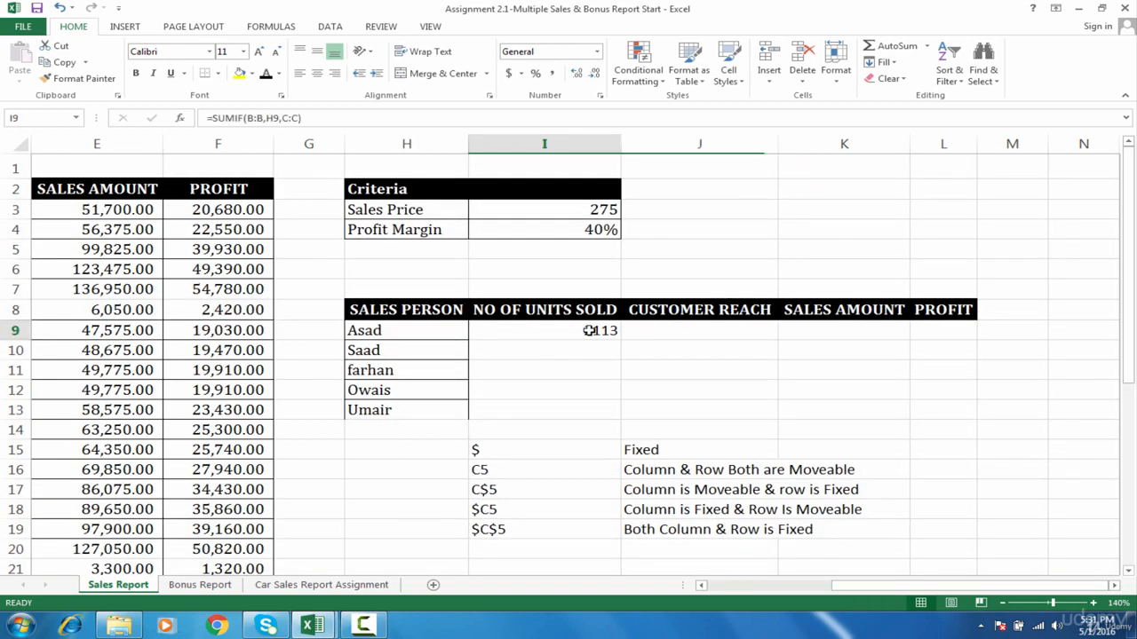